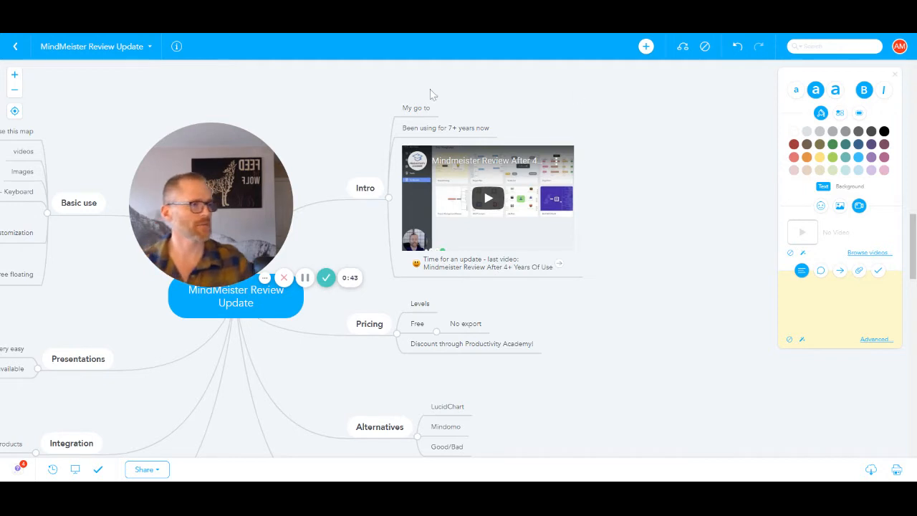
- Look over the mind map's branches, from Intro and Basic use down to Sharing and Templates
left_click(150, 147)
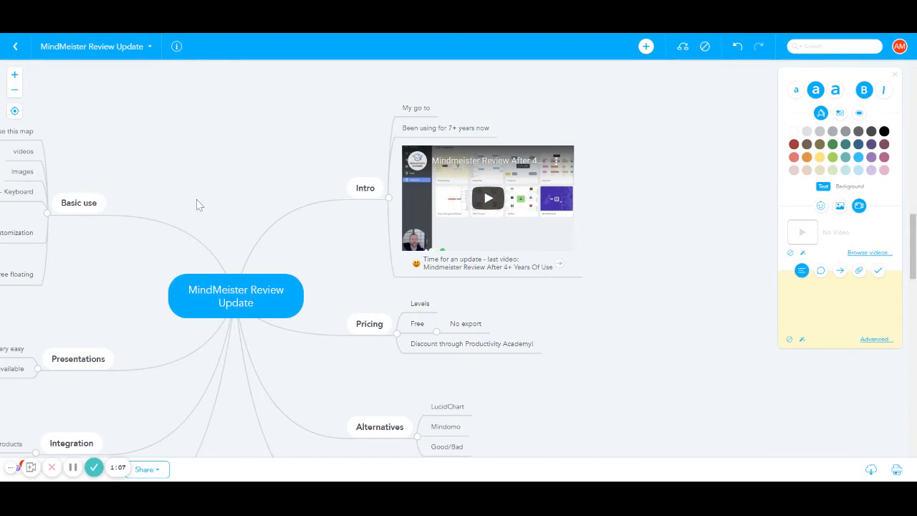
left_click_drag(198, 203, 283, 227)
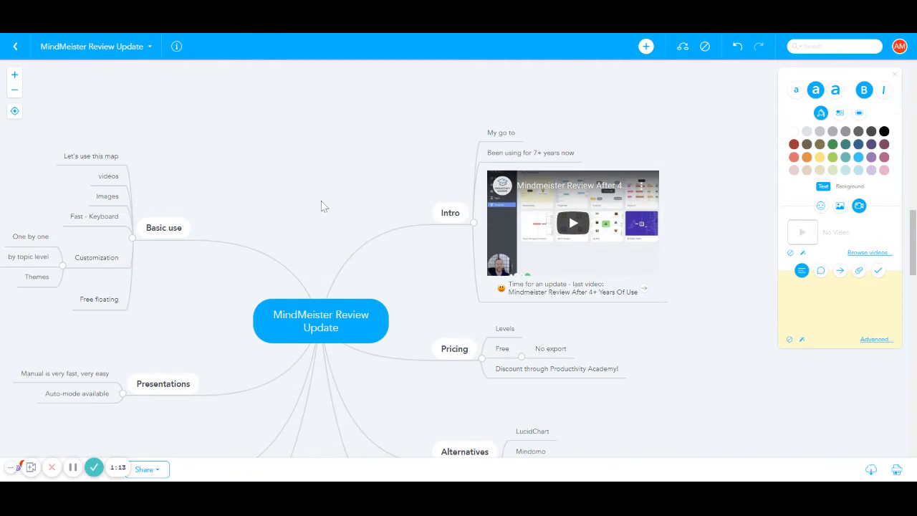
left_click_drag(322, 204, 374, 172)
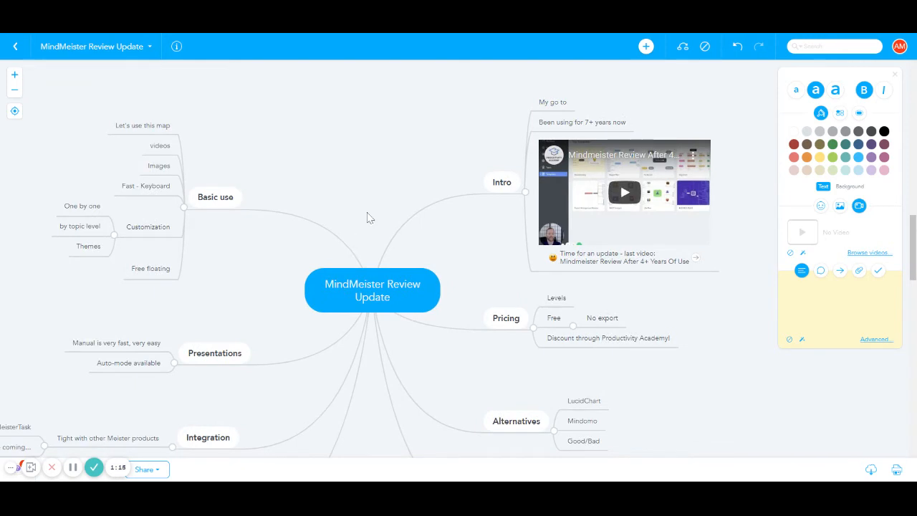
left_click_drag(384, 187, 336, 165)
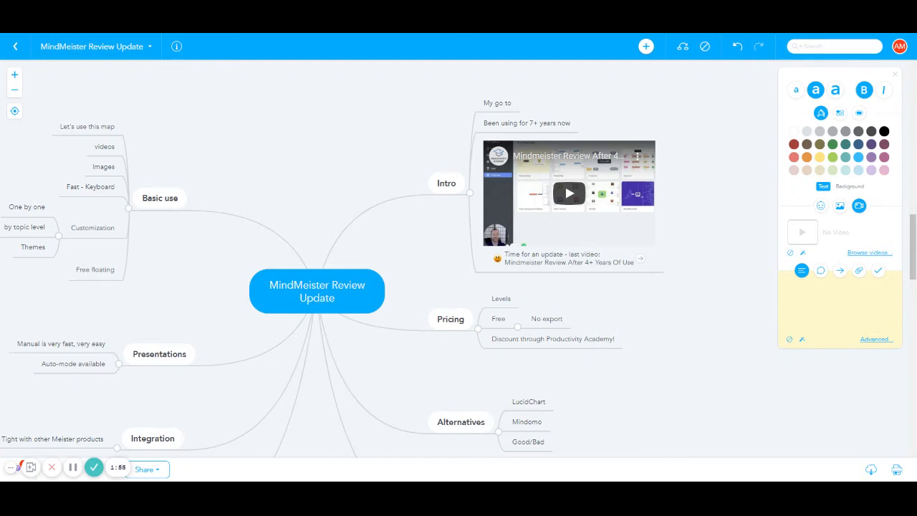
left_click_drag(357, 185, 424, 131)
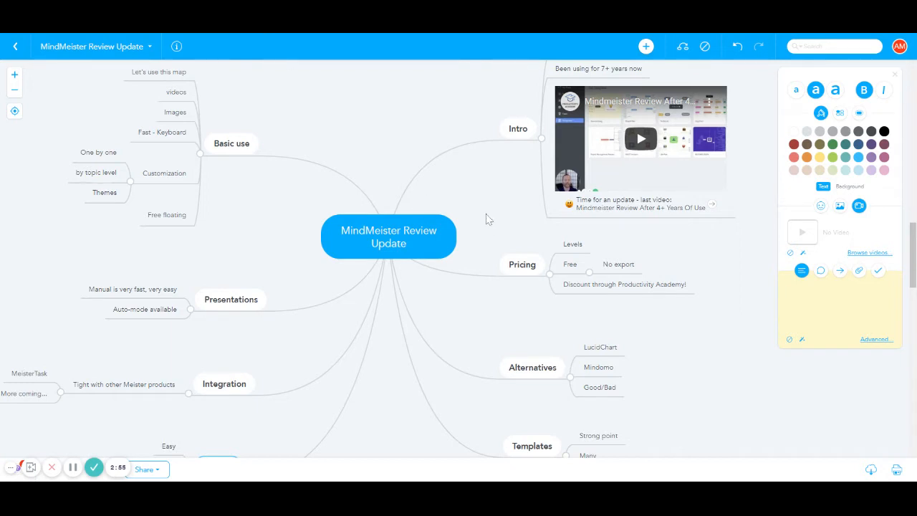
left_click_drag(490, 337, 447, 244)
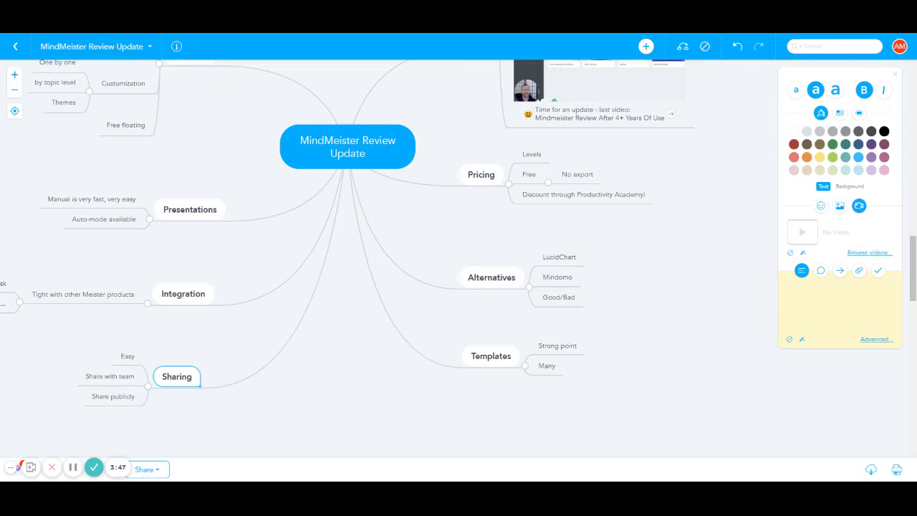
left_click_drag(348, 268, 370, 362)
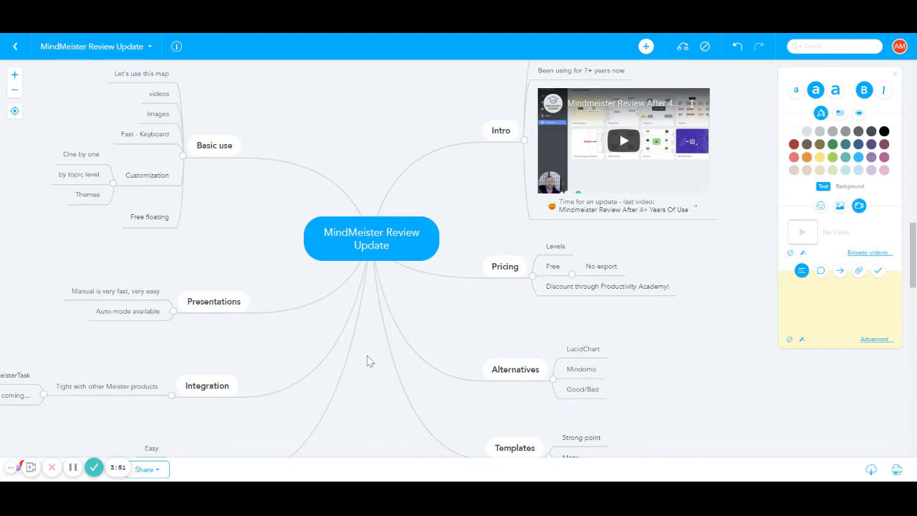
left_click_drag(367, 361, 384, 281)
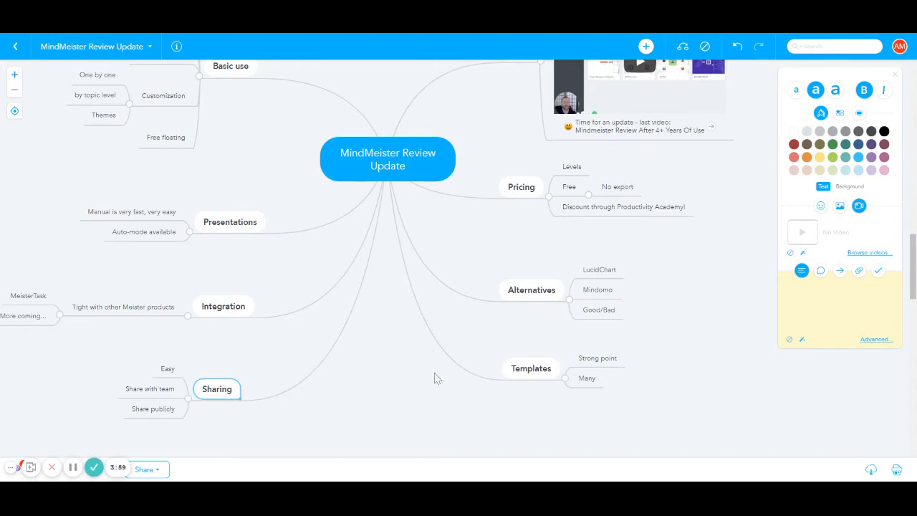
scroll(494, 345, "up", 2)
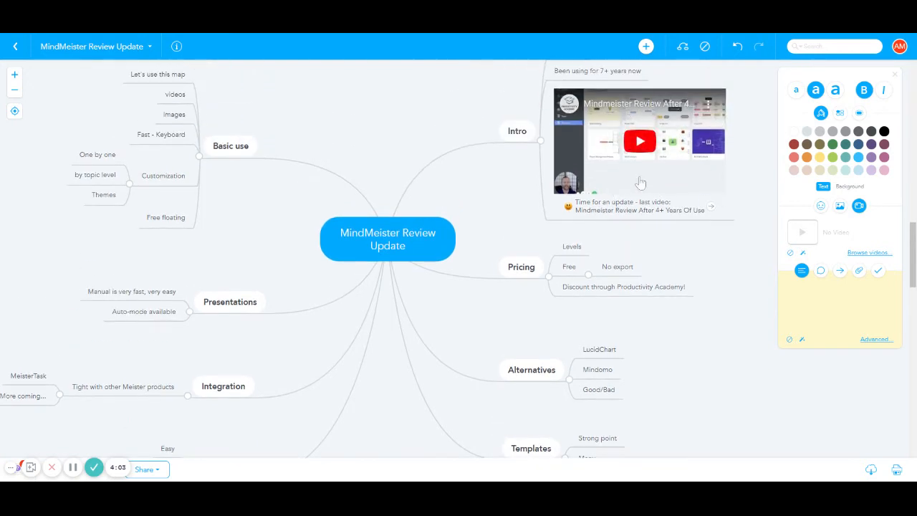
scroll(596, 181, "down", 1)
scroll(595, 181, "down", 3)
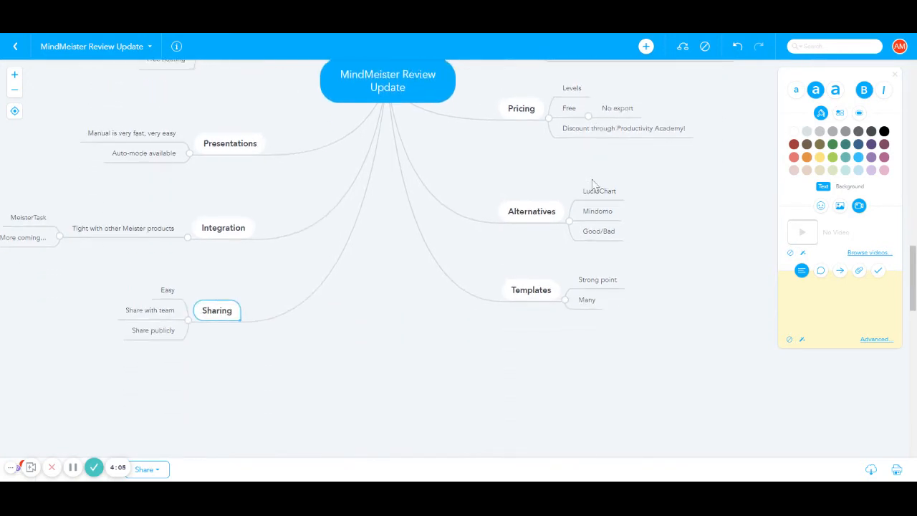
scroll(628, 202, "up", 3)
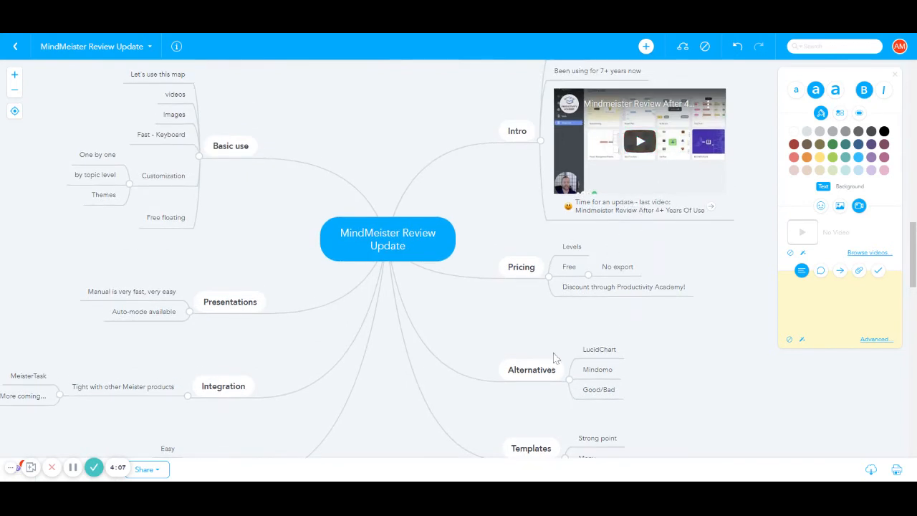
scroll(471, 342, "down", 3)
scroll(445, 329, "up", 1)
scroll(446, 330, "up", 2)
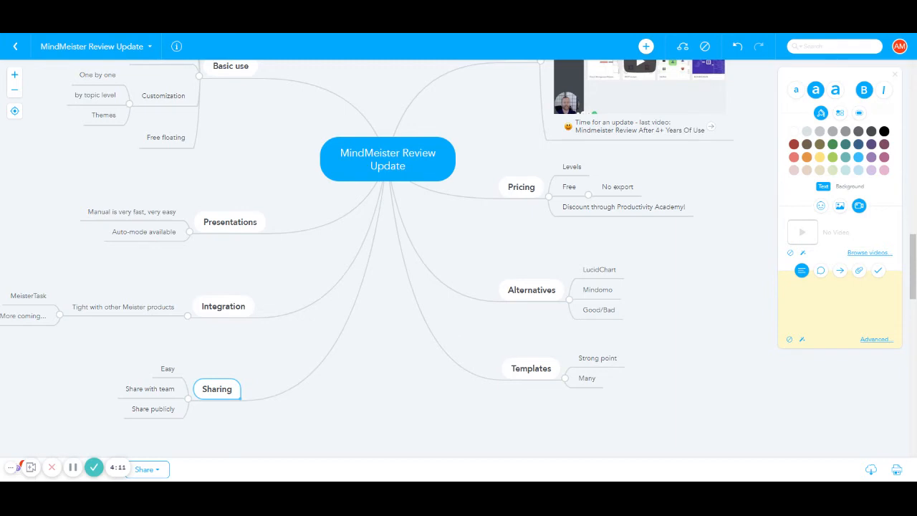
scroll(436, 348, "up", 2)
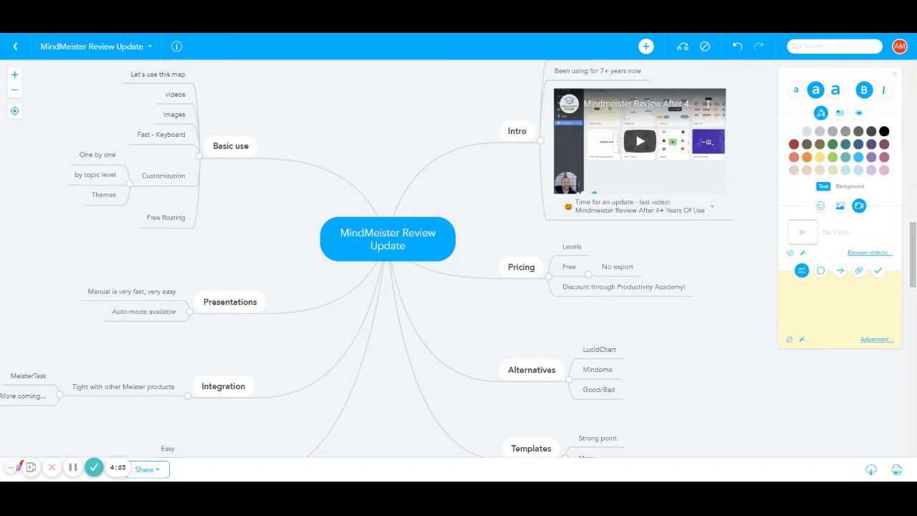
scroll(474, 368, "up", 1)
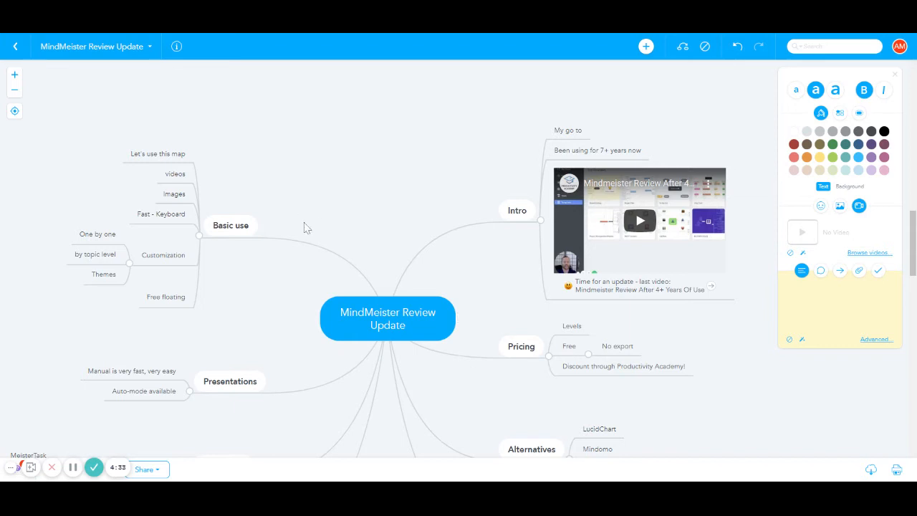
scroll(301, 244, "down", 2)
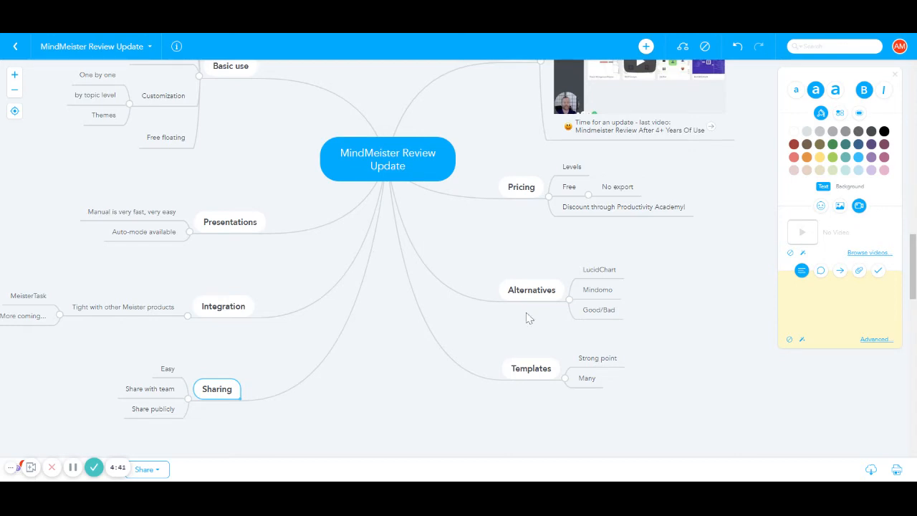
scroll(375, 398, "up", 1)
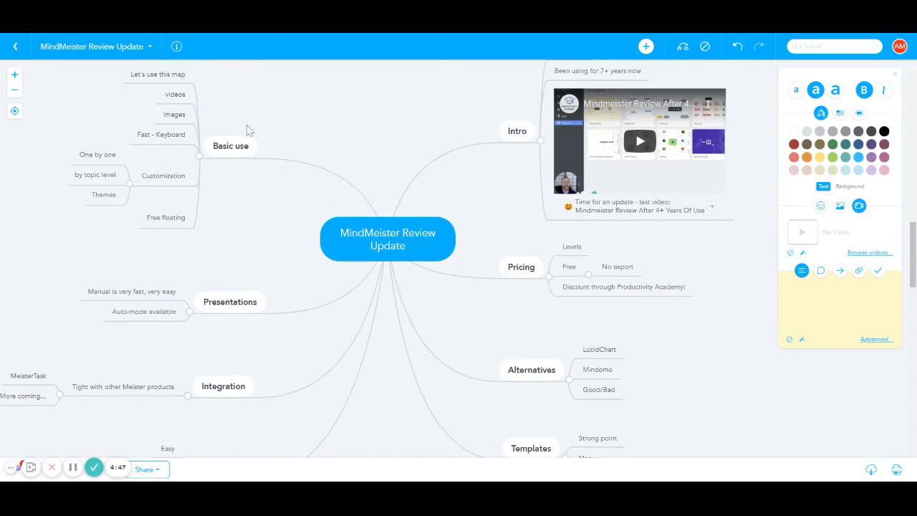
scroll(279, 145, "up", 1)
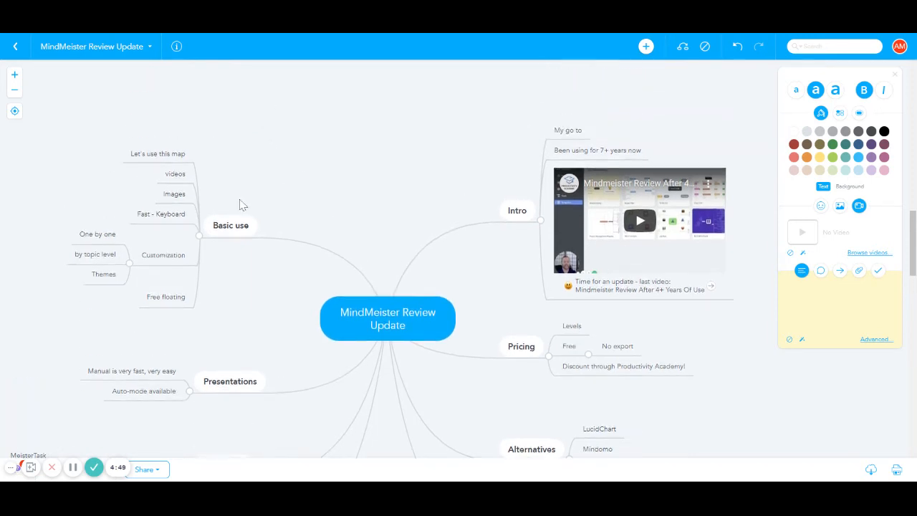
- Briefly play and pause the video embedded in the Intro branch, and select the topic that holds it
left_click(647, 228)
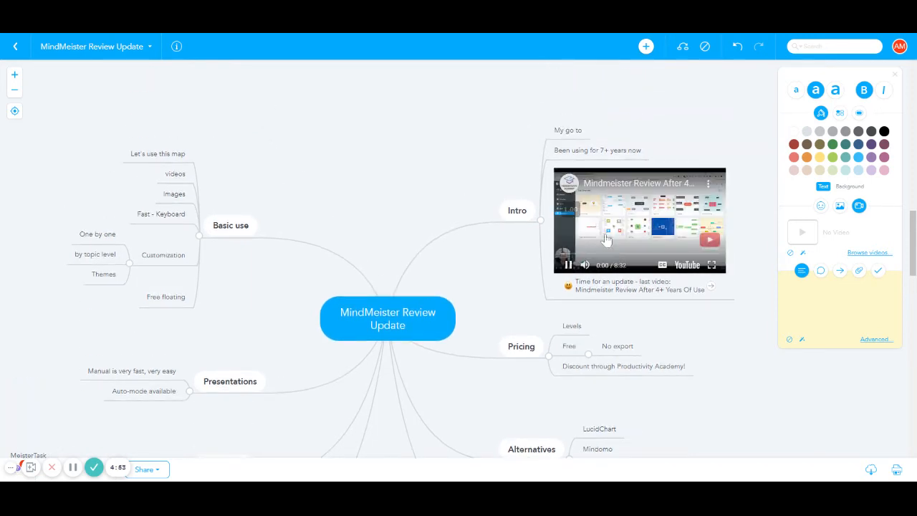
left_click(566, 263)
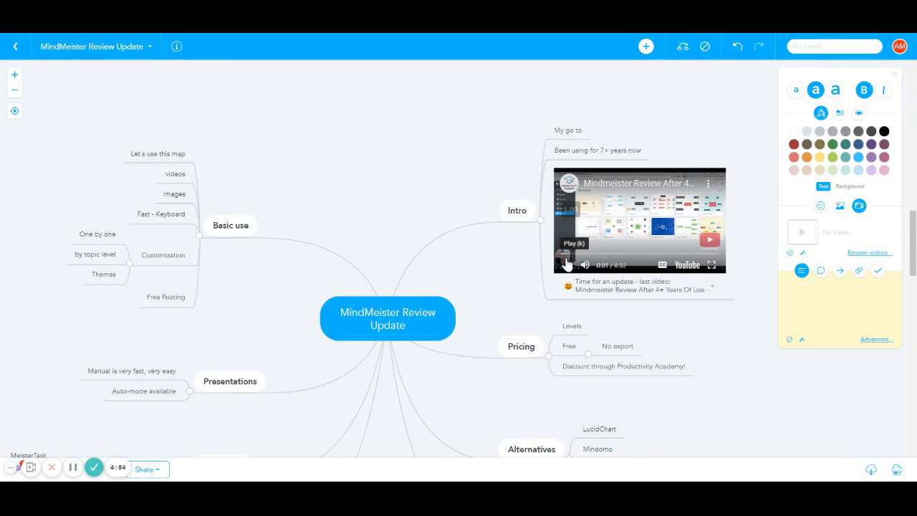
double_click(610, 290)
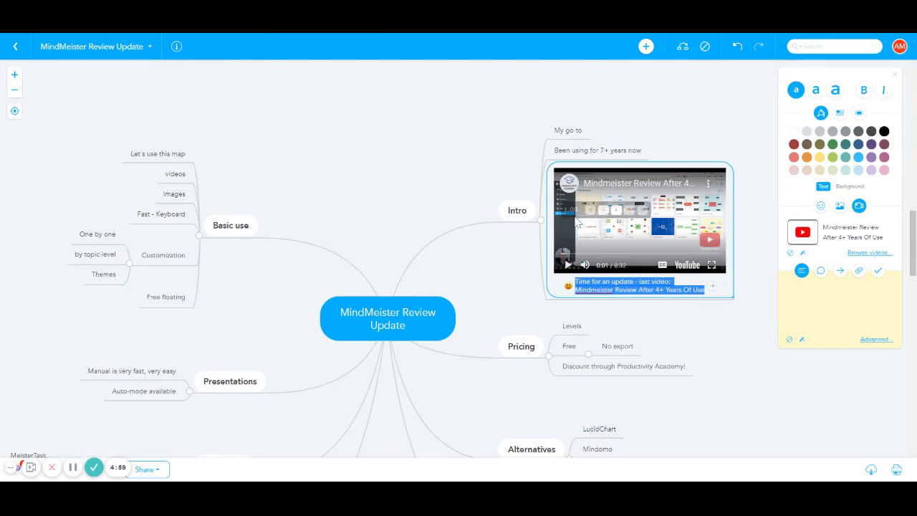
key("Escape")
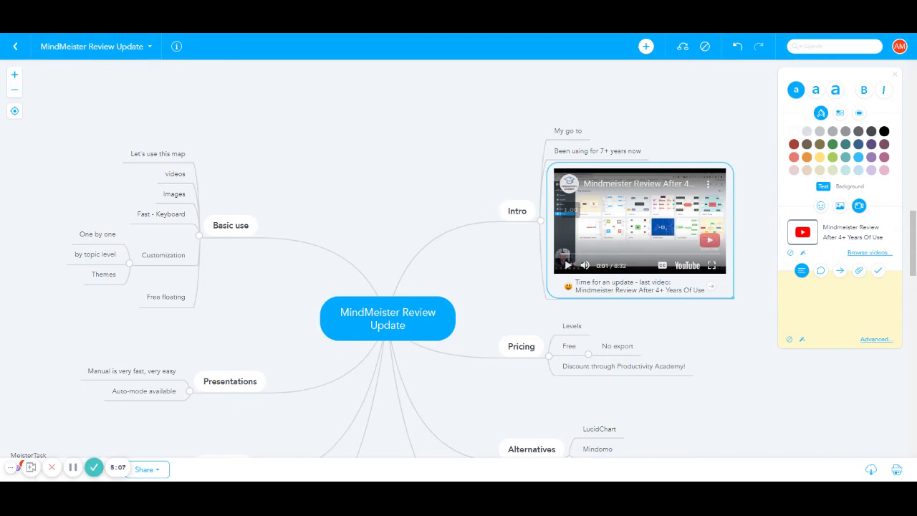
- Add the globe picture from the MindMeister image library to the Images topic under Basic use and make it slightly smaller
left_click(173, 192)
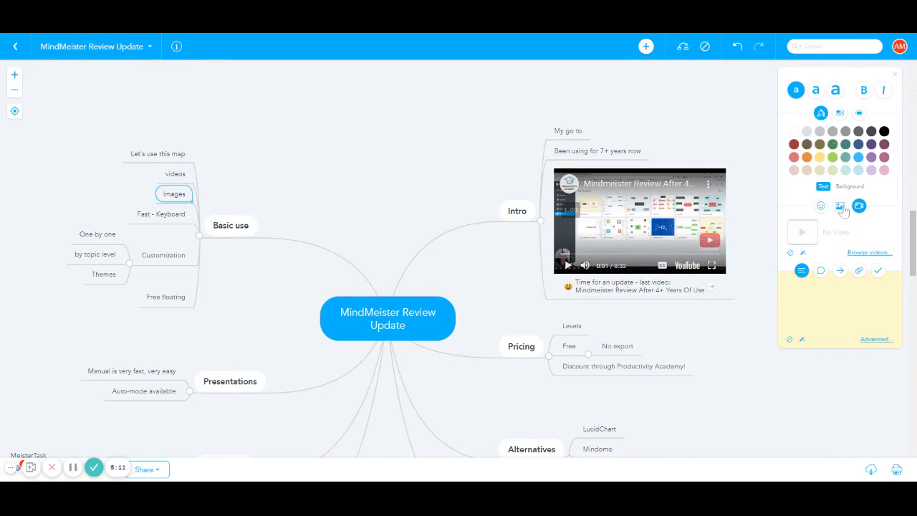
left_click(840, 206)
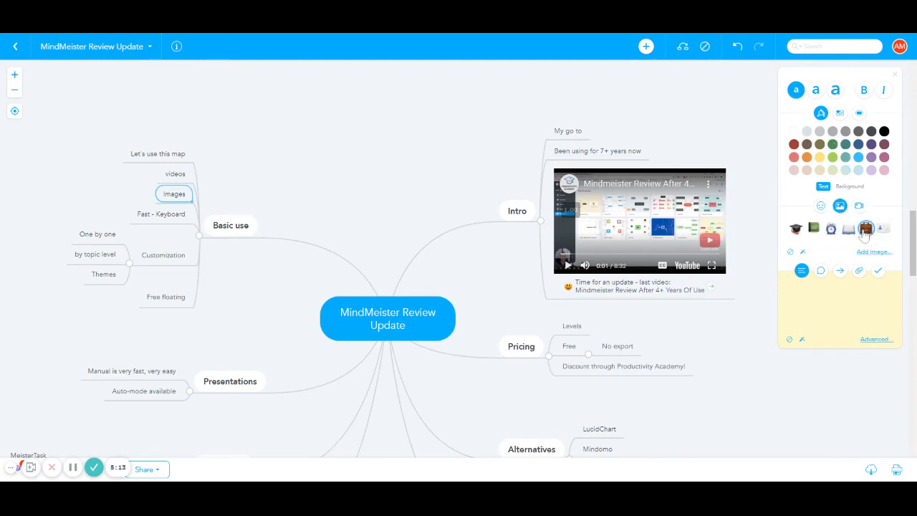
left_click(875, 253)
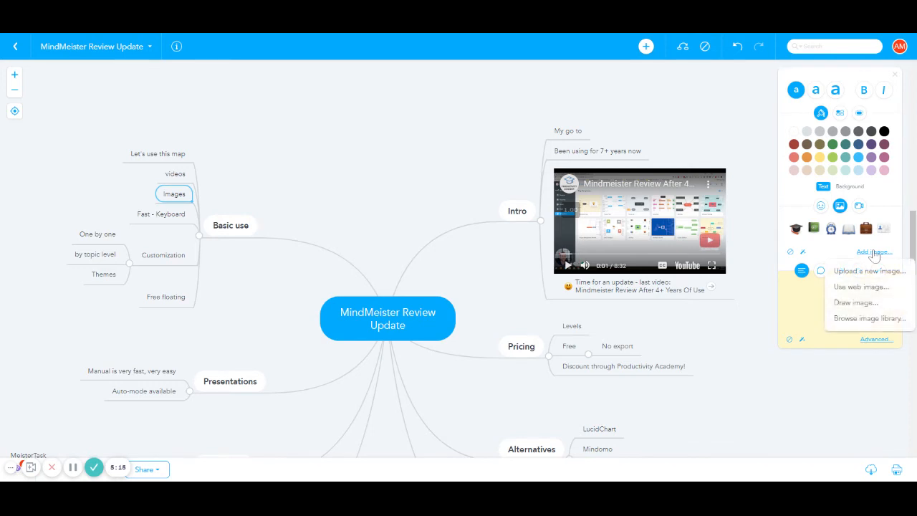
left_click(860, 321)
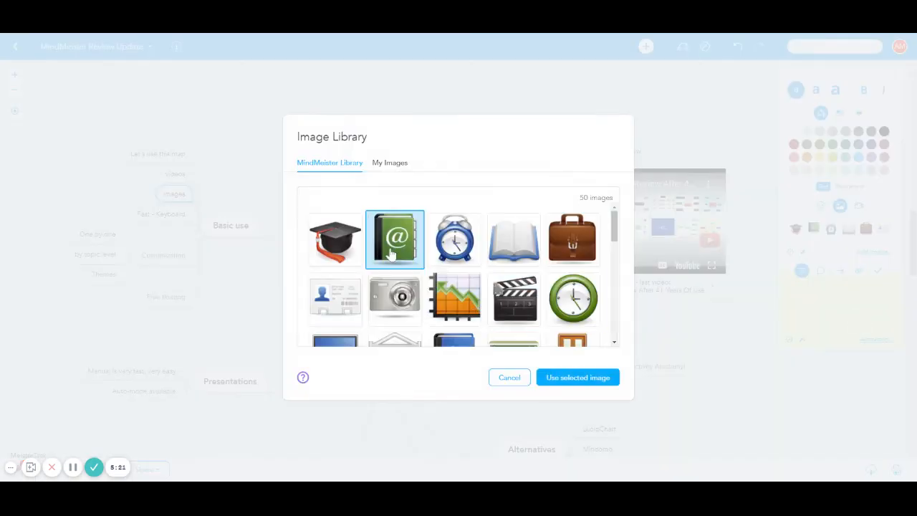
scroll(390, 254, "down", 2)
scroll(390, 254, "down", 2)
left_click(395, 262)
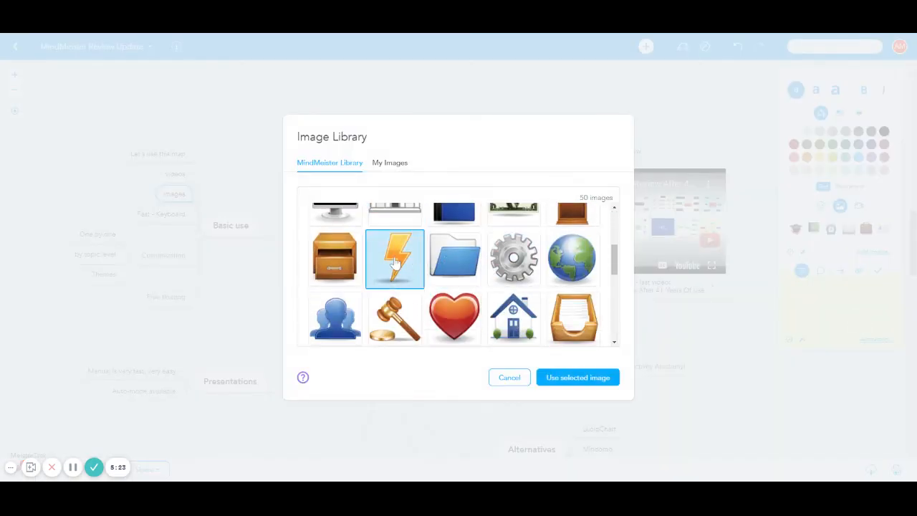
left_click(583, 275)
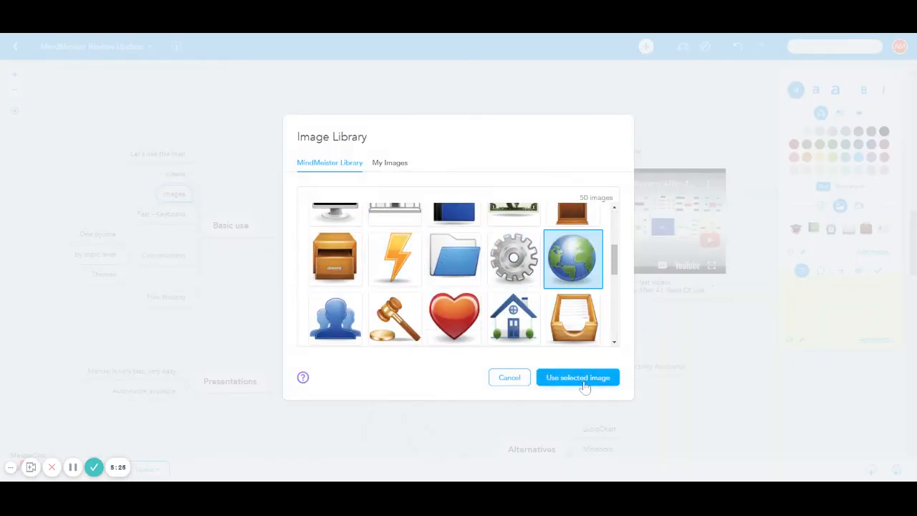
left_click(581, 378)
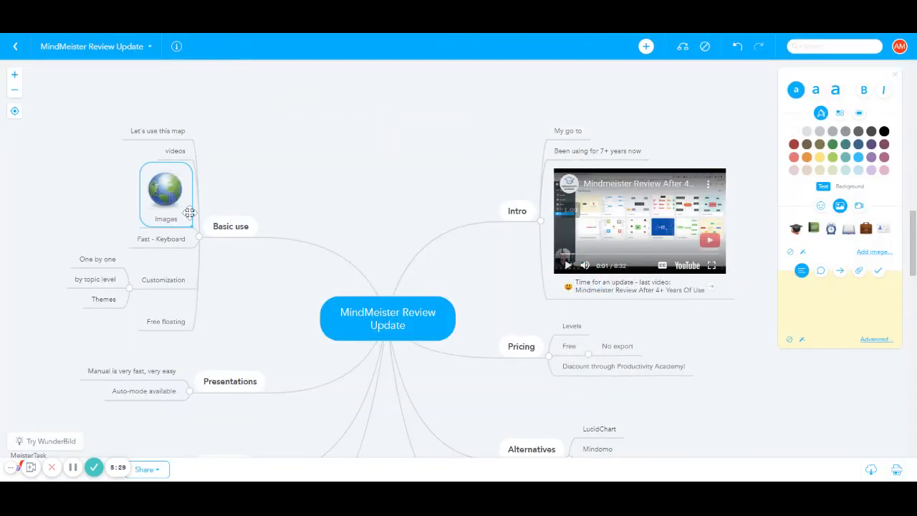
mouse_move(186, 210)
left_mouse_down()
mouse_move(212, 231)
mouse_move(177, 194)
left_mouse_up()
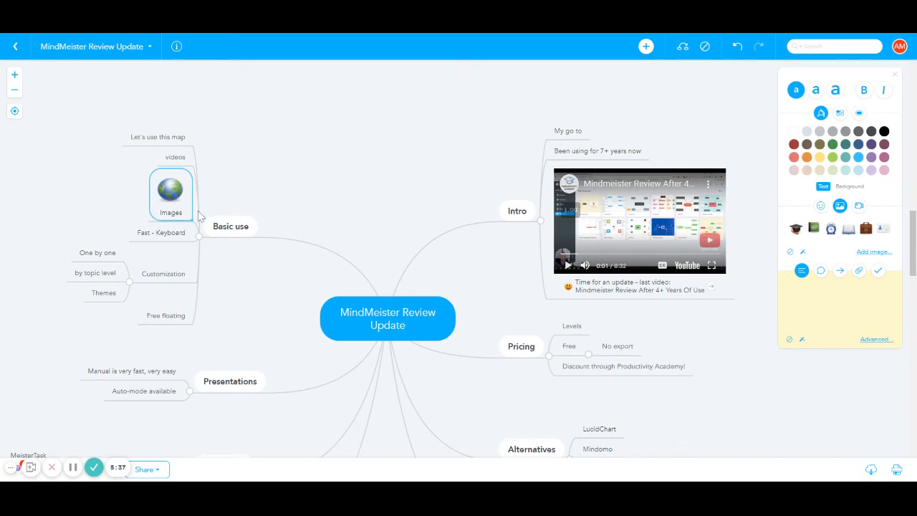
- Add two subtopics, "asdfasdf" and "sdfsdfsf", under the Fast - Keyboard topic
left_click(172, 235)
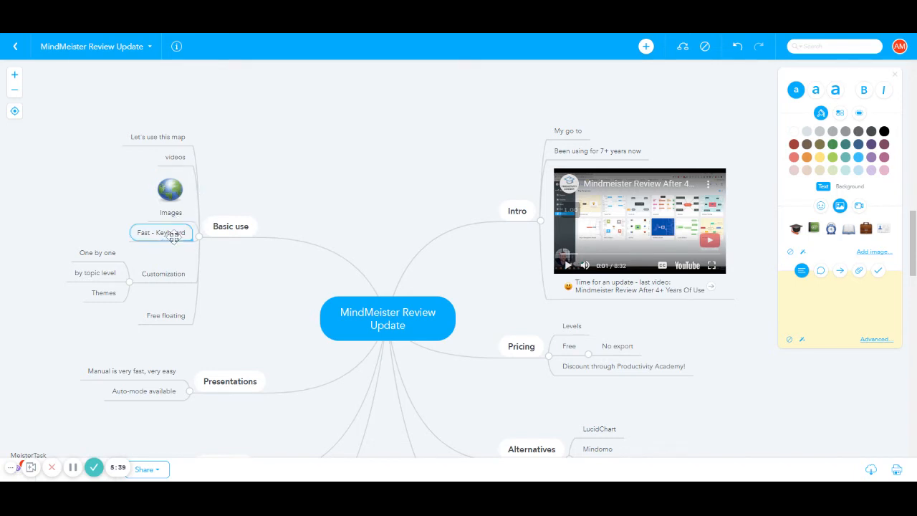
key("Tab")
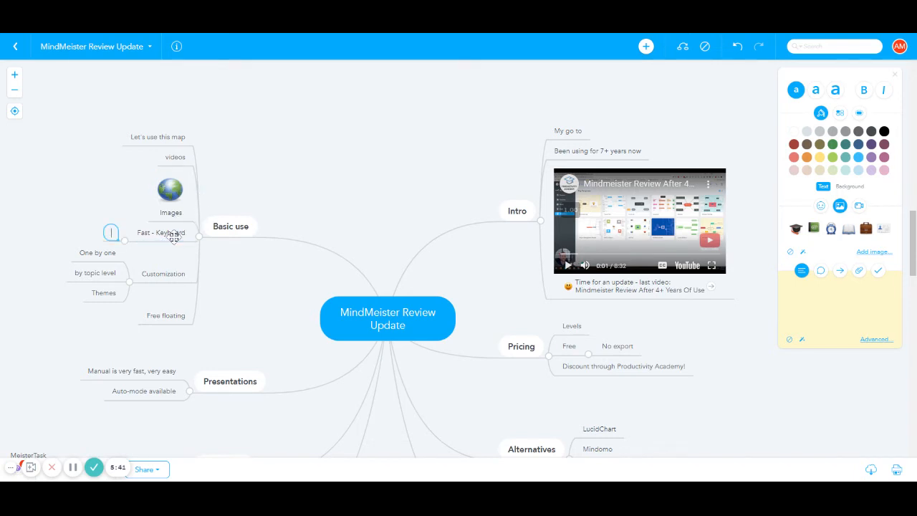
type("asdfasdf")
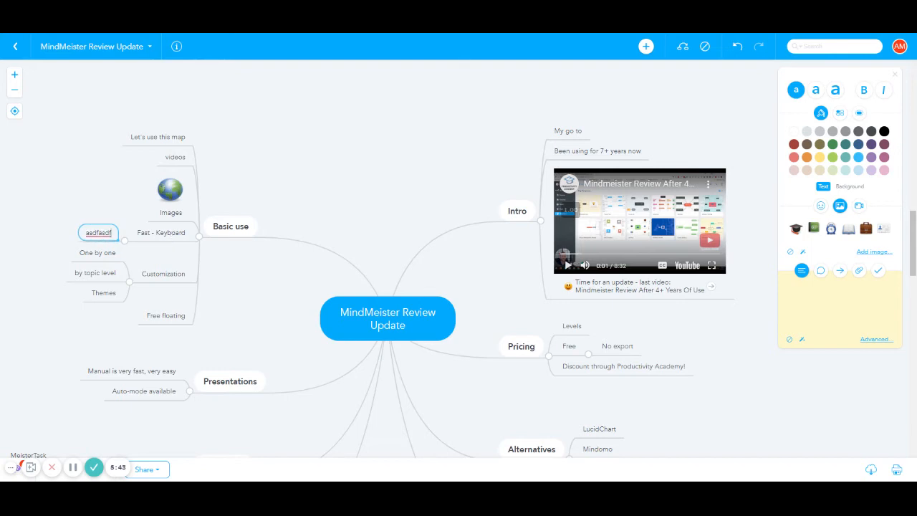
key("Return")
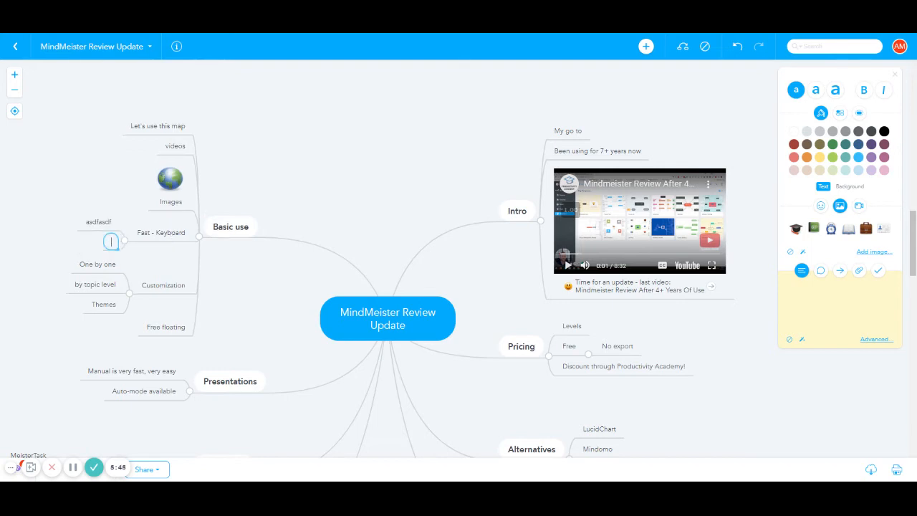
type("sdfsdfsf")
- Add two child topics, "sdfsd''" and "sdfsdfsdfs", under the "sdfsdfsf" topic
key("Tab")
type("sdfsd")
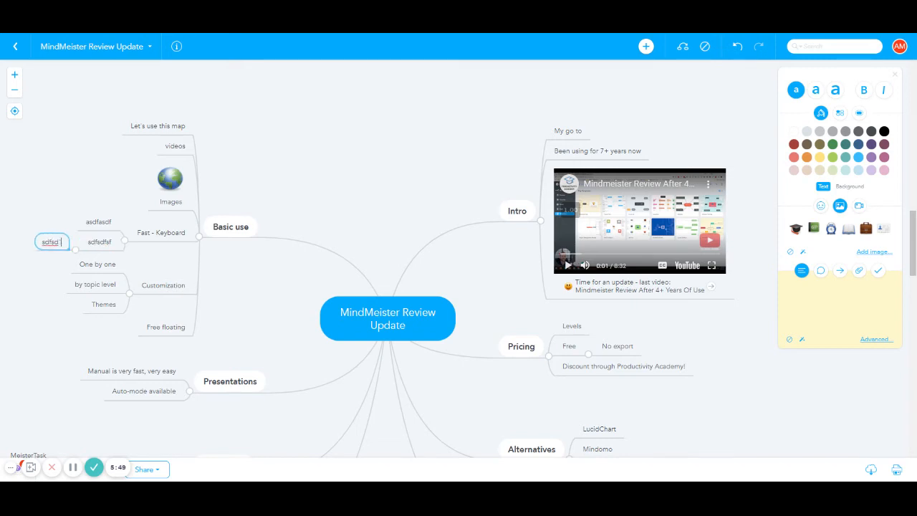
key("Return")
type("sdfdfsdfs")
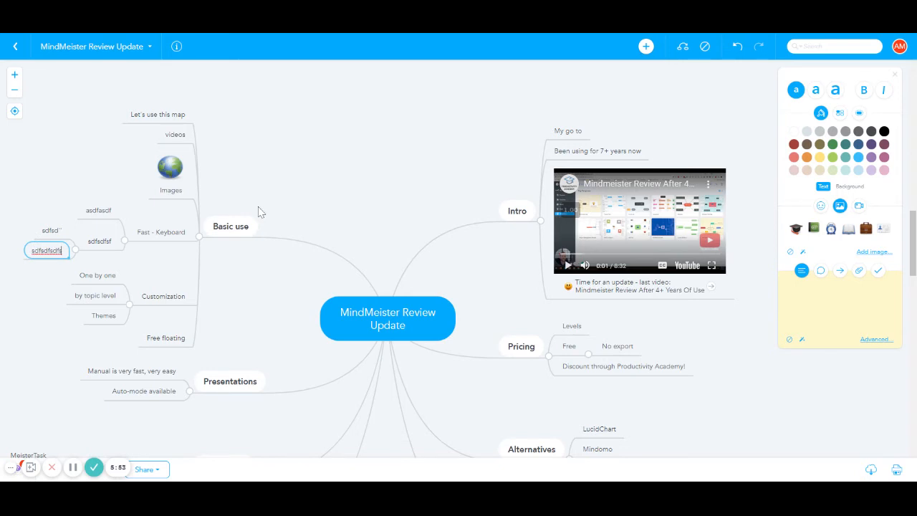
left_click(159, 232)
left_click(100, 241)
left_click(104, 209)
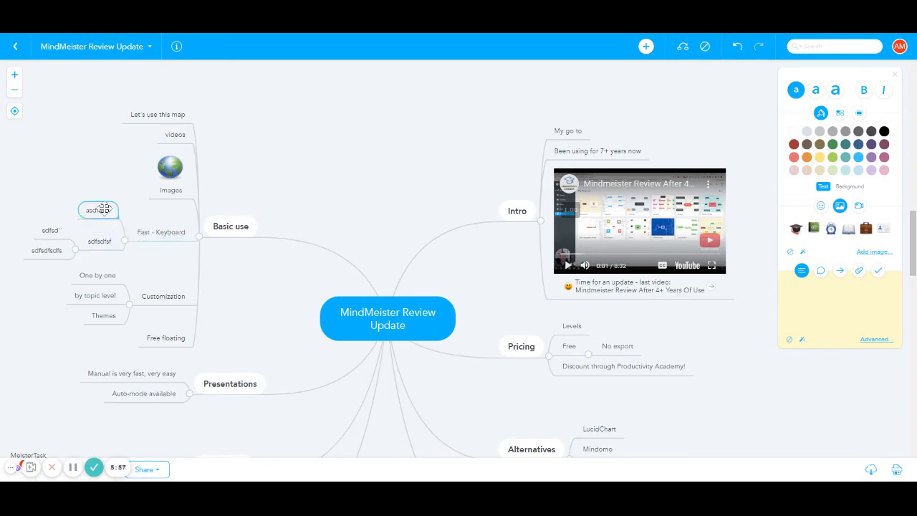
left_click(44, 229)
left_click(93, 212)
left_click(233, 226)
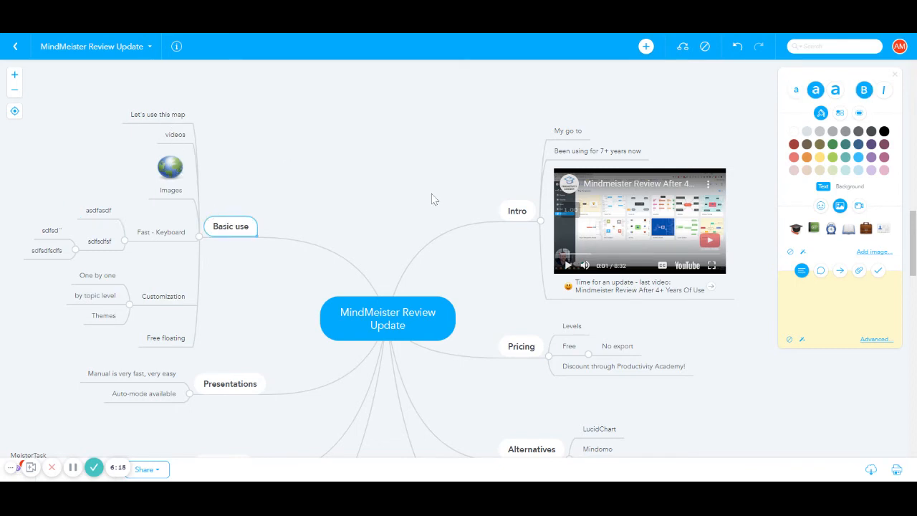
- Draw a connection arrow from the Intro topic to the Basic use topic
left_click(518, 212)
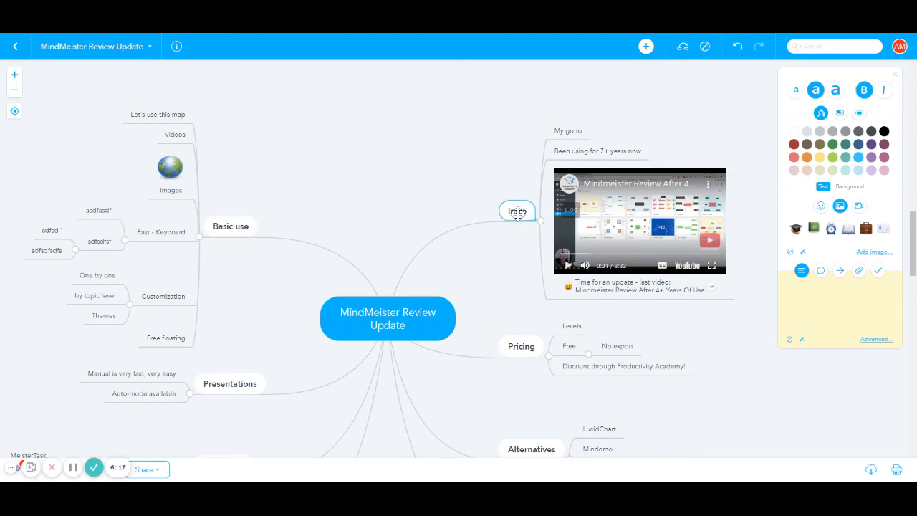
left_click(682, 49)
left_click(513, 208)
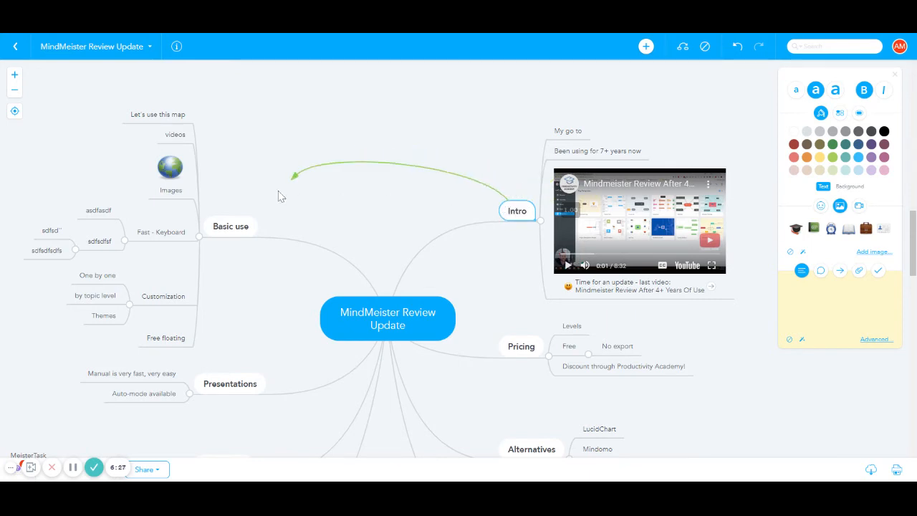
left_click(240, 222)
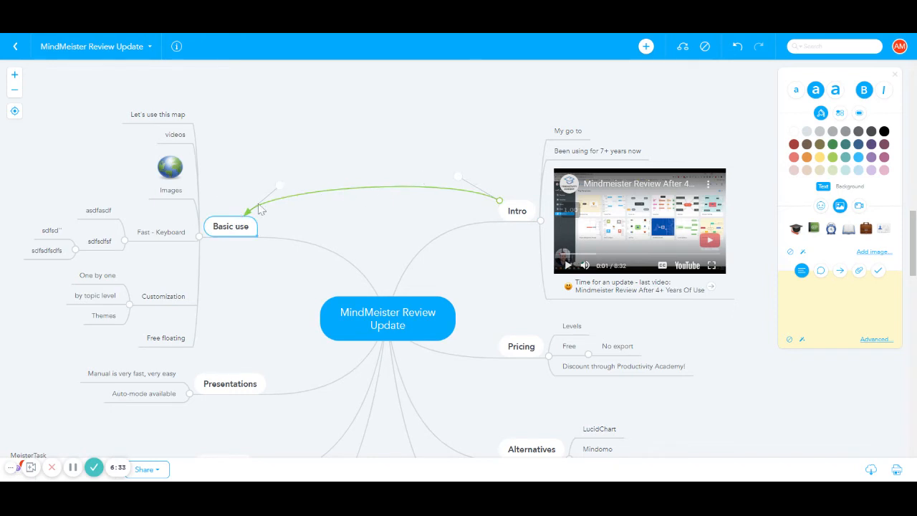
- Reshape the connection between Intro and Basic use into a higher, rounder arc by moving both of its curve handles
left_click_drag(279, 186, 291, 122)
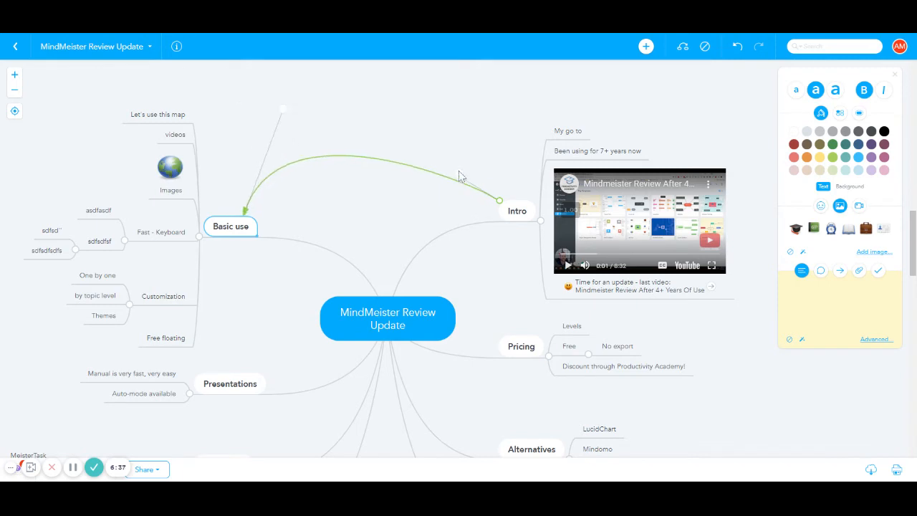
left_click_drag(460, 172, 489, 143)
double_click(370, 146)
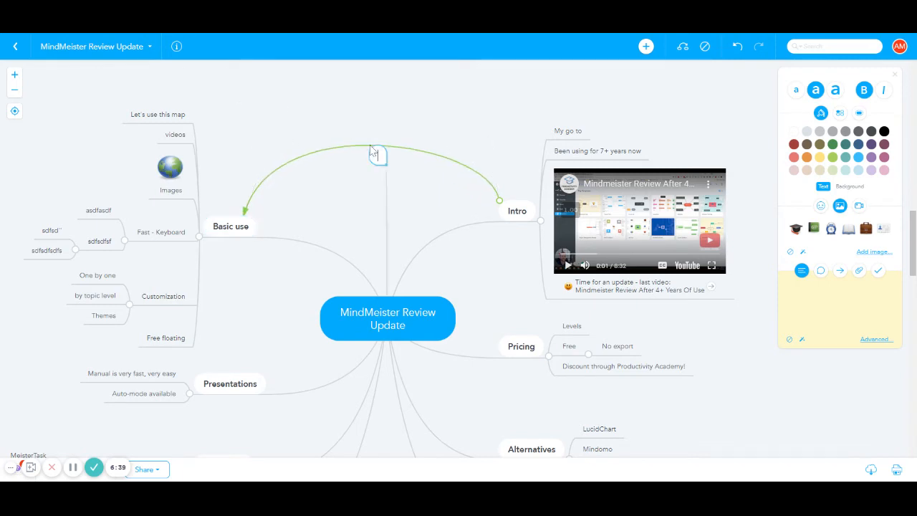
key("Escape")
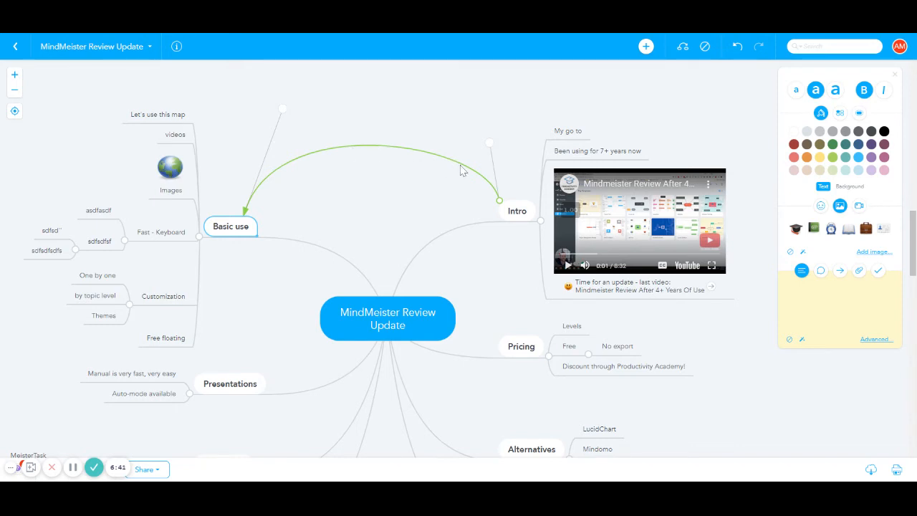
- Change the color of the connection between Intro and Basic use to red and label it "Relationship"
left_click(499, 204)
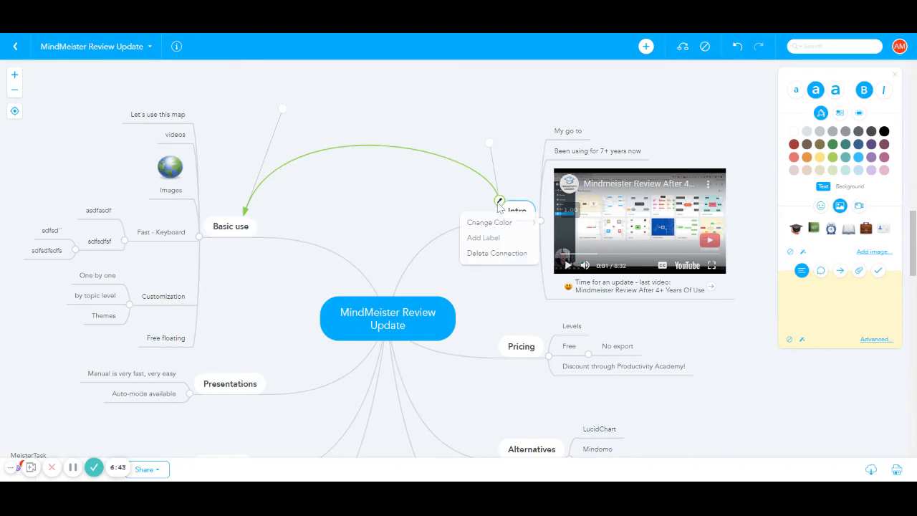
mouse_move(491, 225)
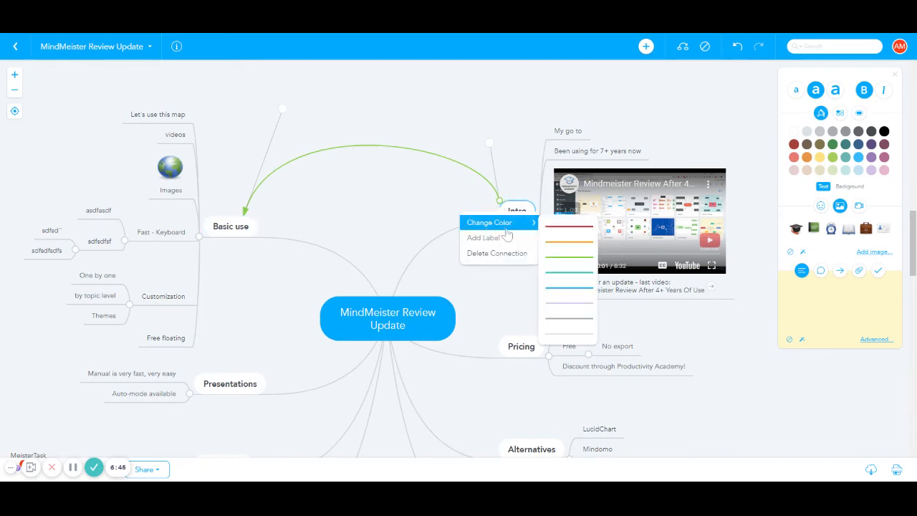
left_click(548, 229)
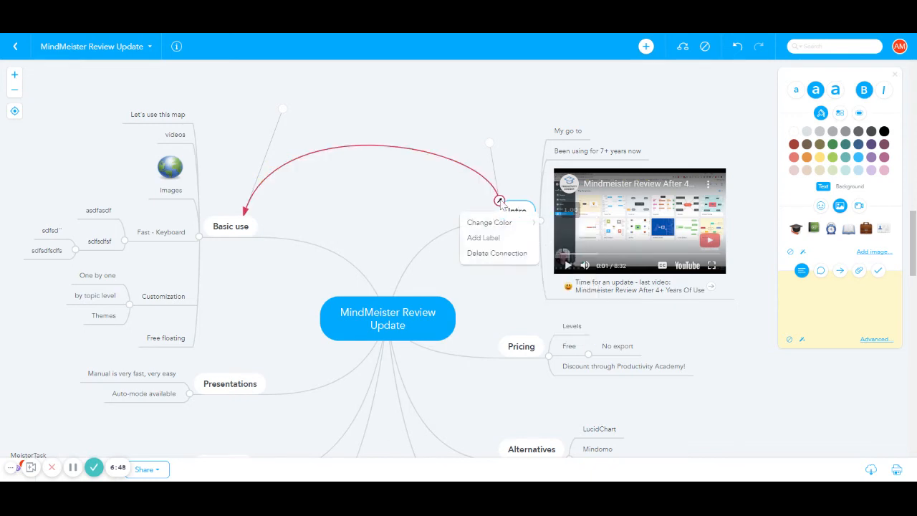
left_click(490, 240)
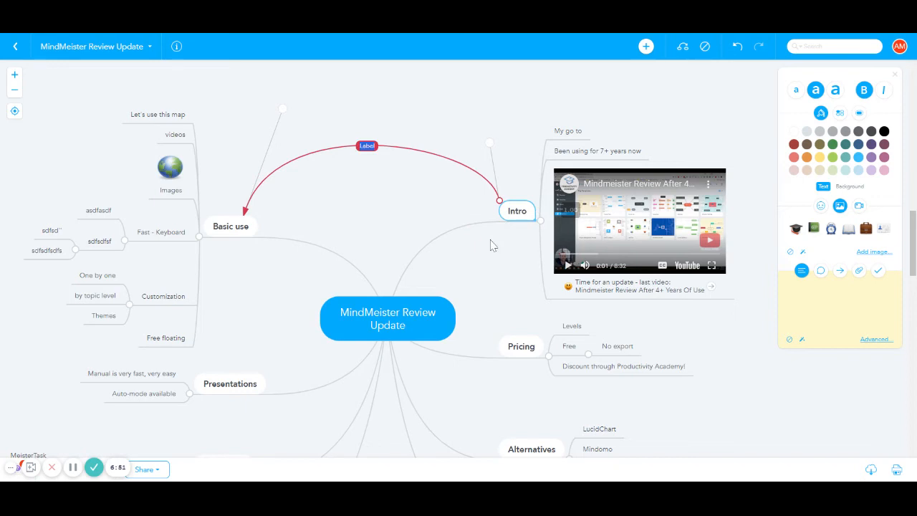
type("Relationship")
key("Return")
- Give the Customization topic under Basic use light blue text in the largest size
scroll(221, 265, "down", 2)
scroll(220, 265, "down", 4)
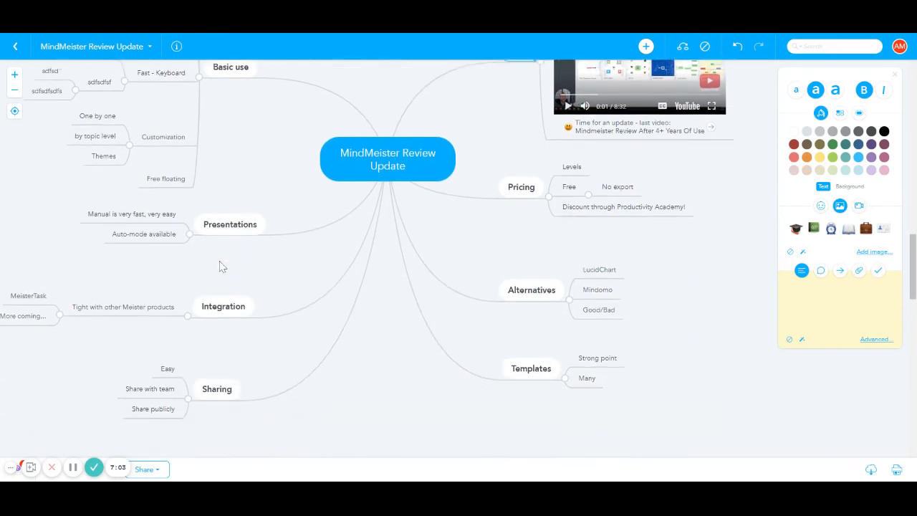
scroll(222, 264, "up", 2)
scroll(220, 262, "up", 4)
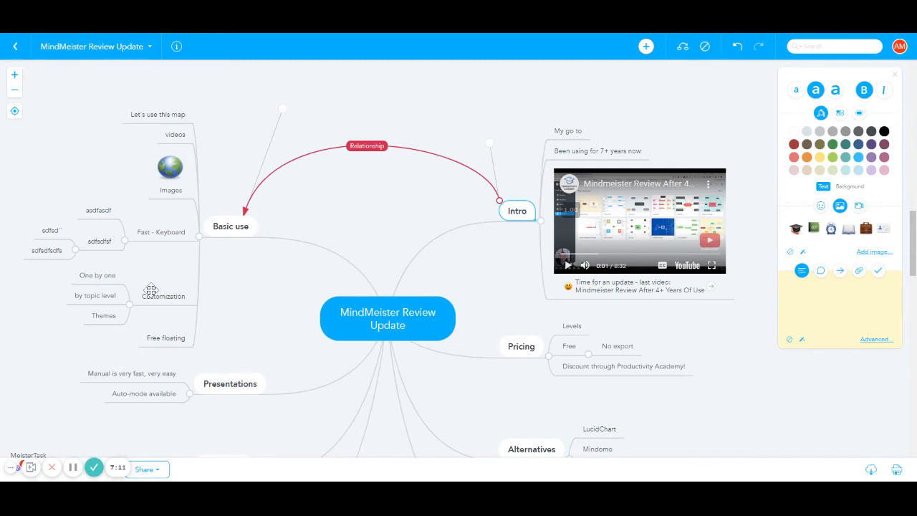
double_click(148, 294)
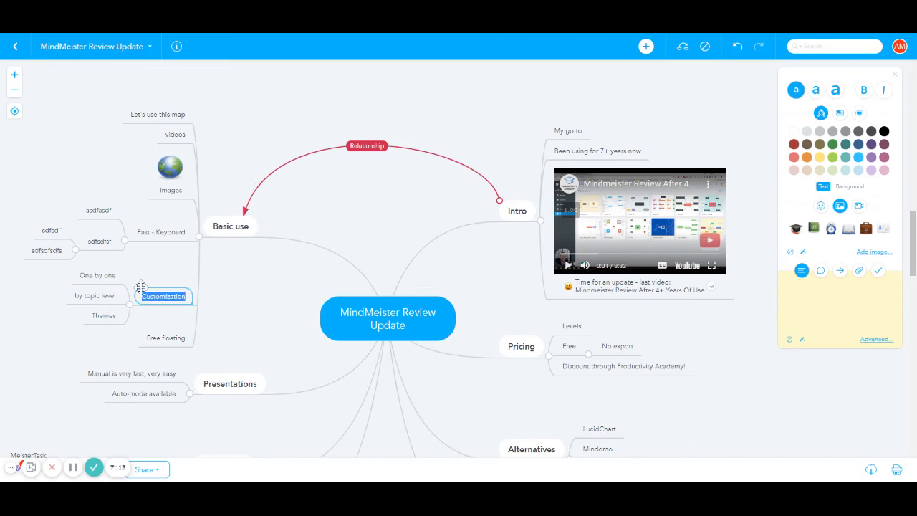
left_click(858, 165)
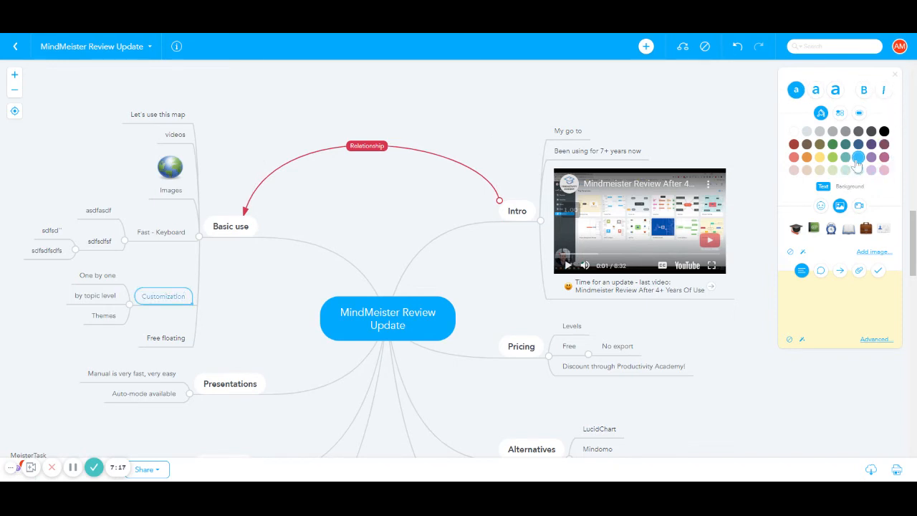
left_click(836, 90)
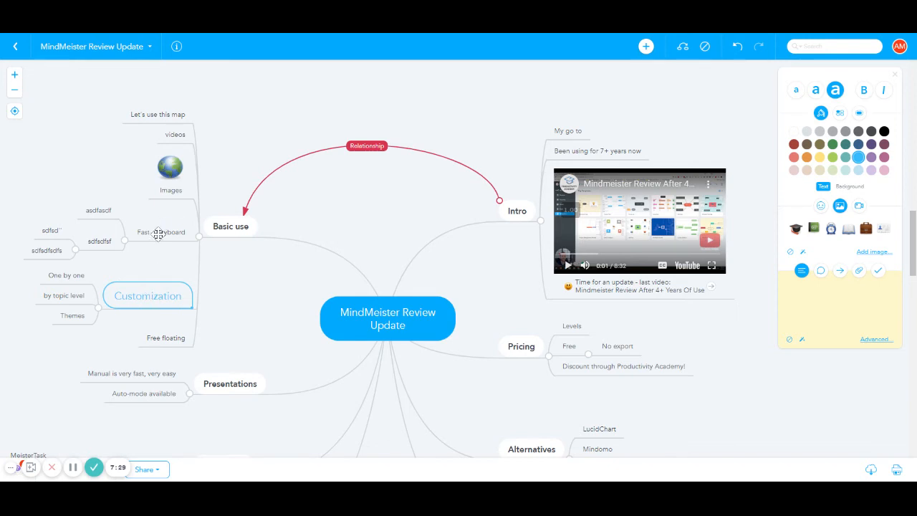
left_click(225, 226)
left_click(235, 384)
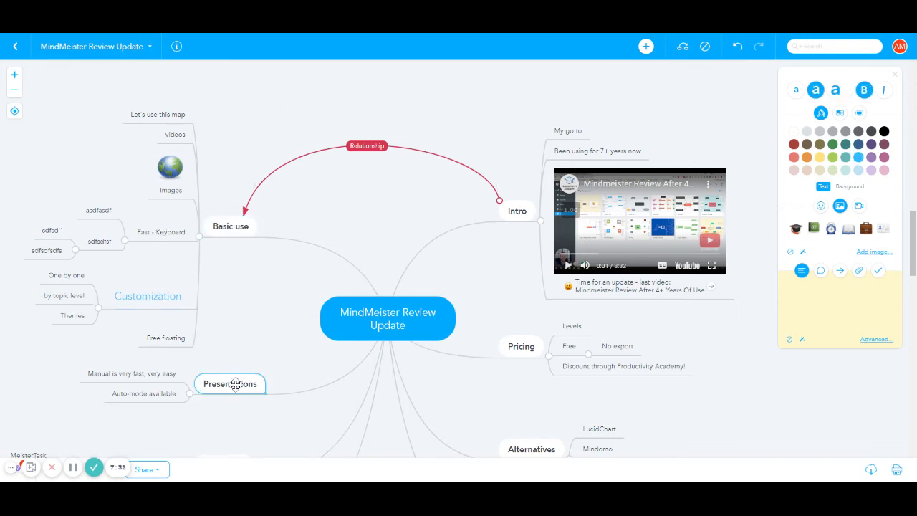
left_click(512, 344)
left_click(516, 211)
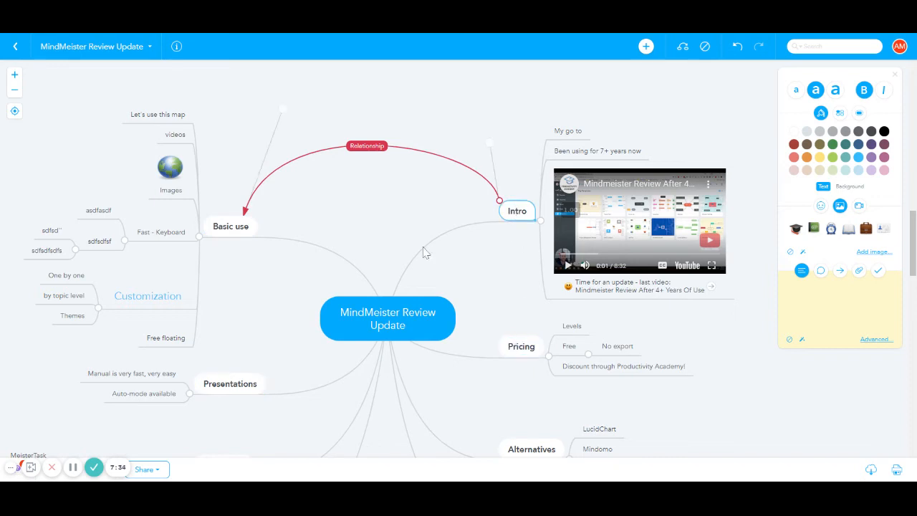
left_click(235, 226)
left_click(236, 379)
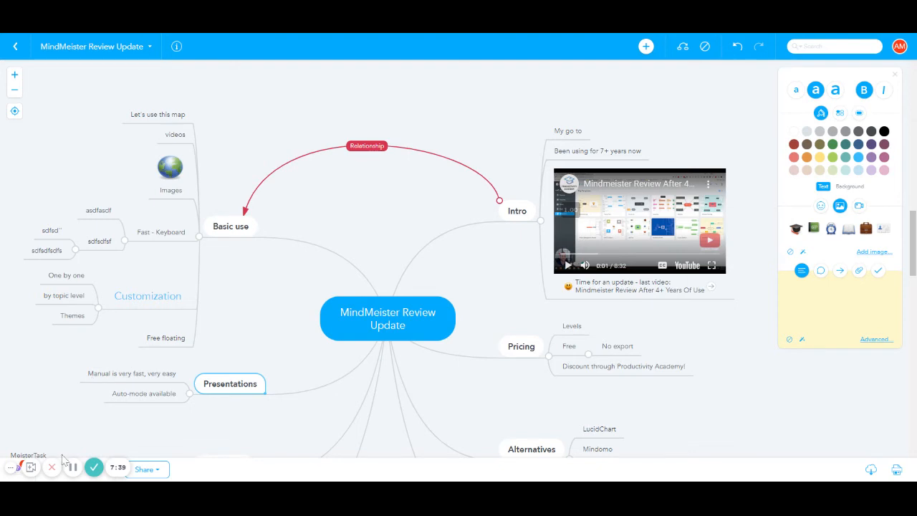
- Open the map theme customization and look through the styling of the main topic, sub topic and topic levels
left_click(177, 47)
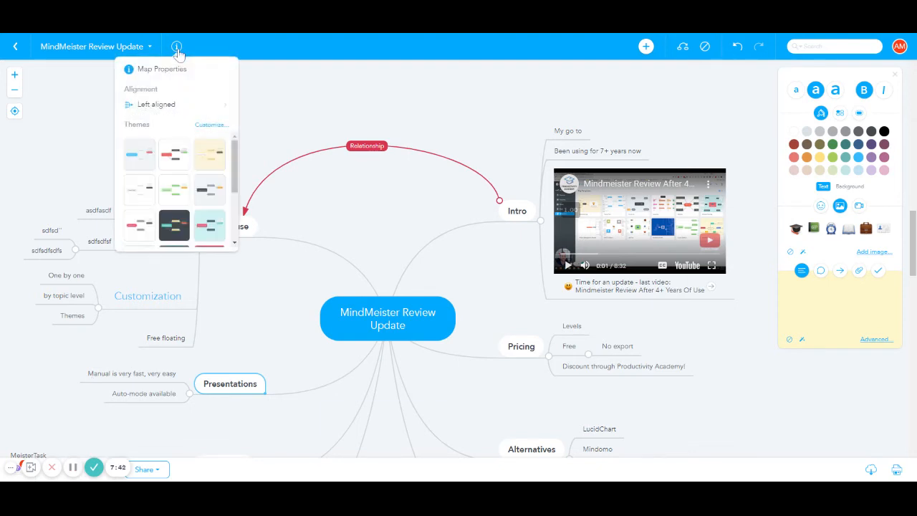
left_click(205, 126)
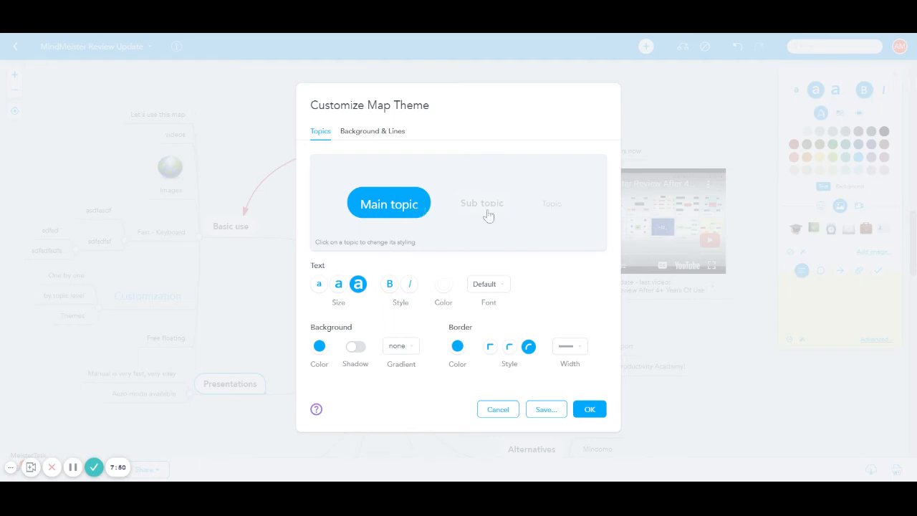
left_click(488, 215)
left_click(561, 208)
left_click(387, 199)
left_click(493, 208)
left_click(550, 206)
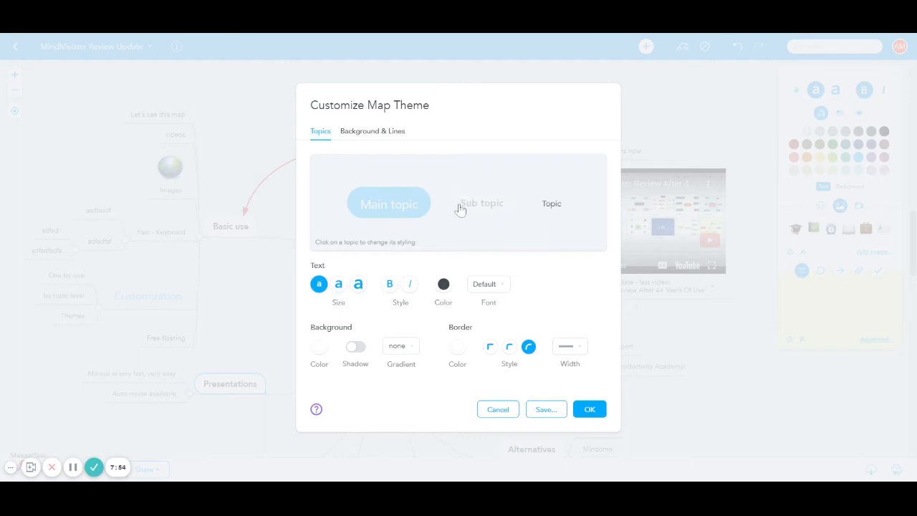
- Set the theme's sub topic text to the largest size and the pinkish red color ff006c
left_click(486, 206)
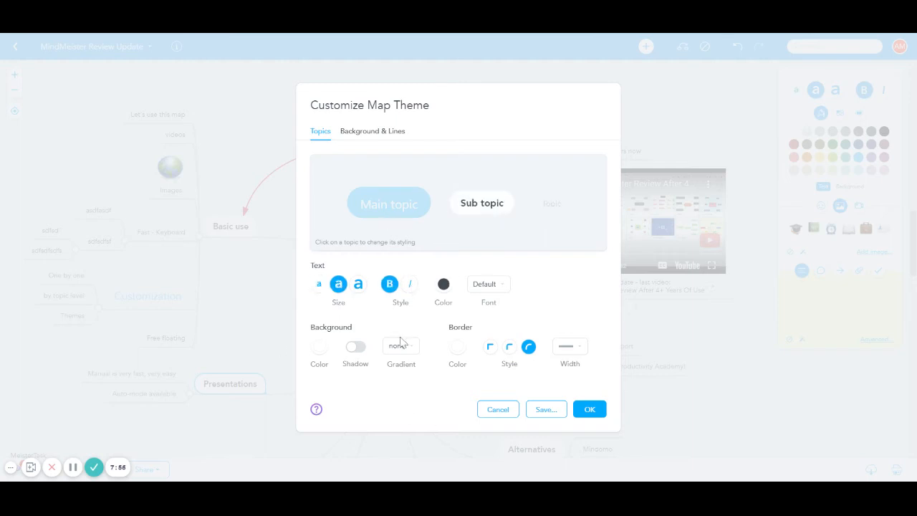
left_click(359, 286)
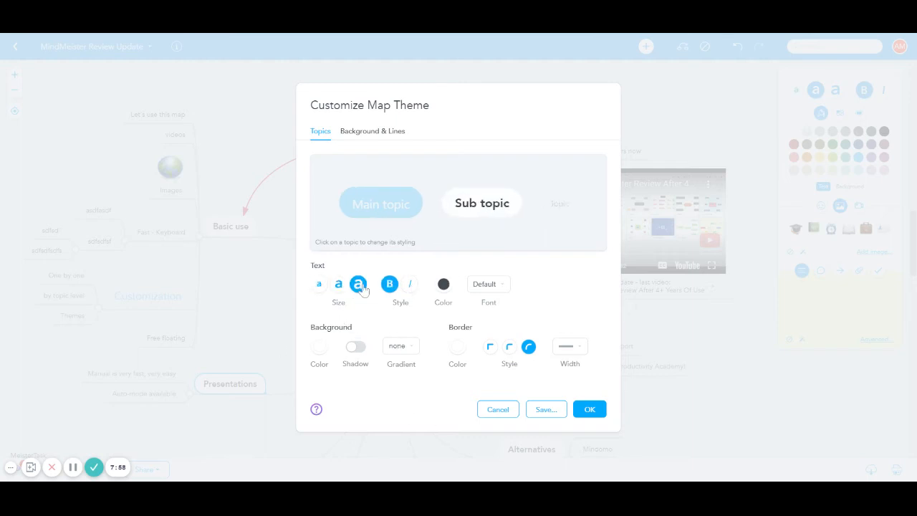
left_click(444, 286)
left_click(447, 312)
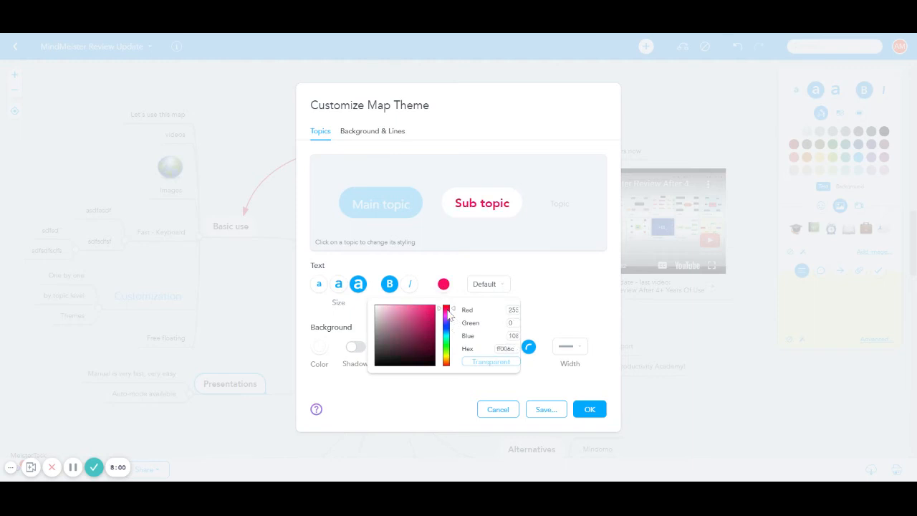
left_click(560, 290)
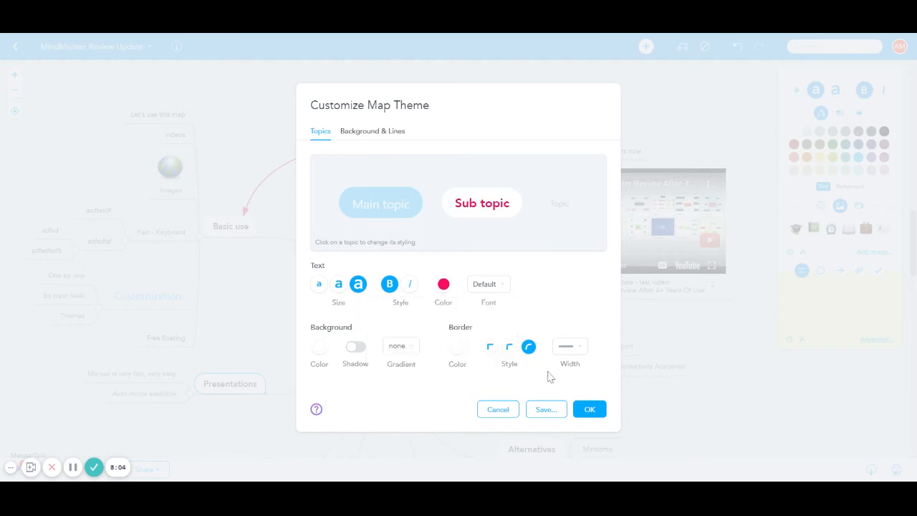
- Save the styling as a new theme named "Custom" and let it override the map's custom topic styles
left_click(546, 410)
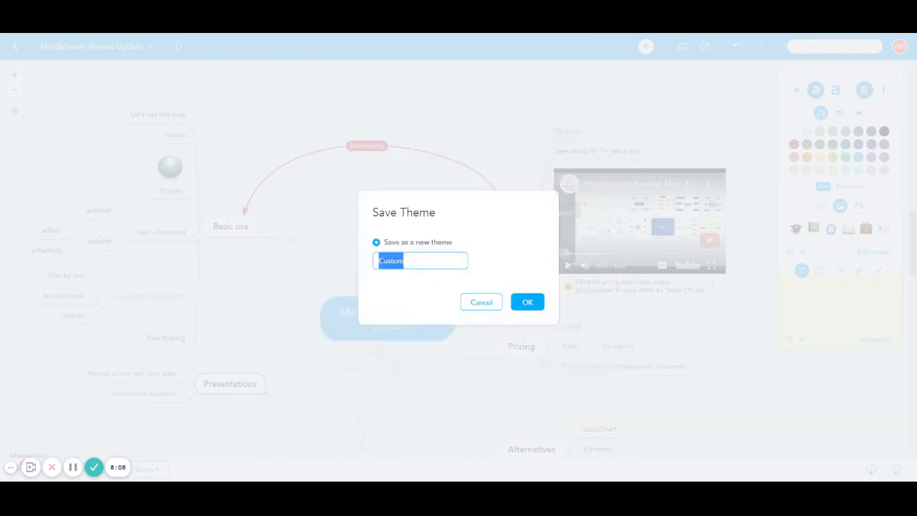
left_click(525, 305)
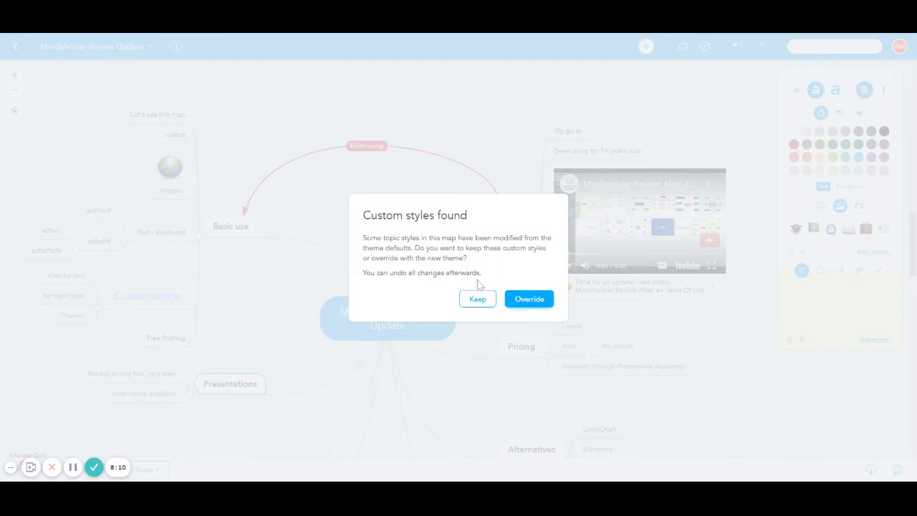
left_click(532, 299)
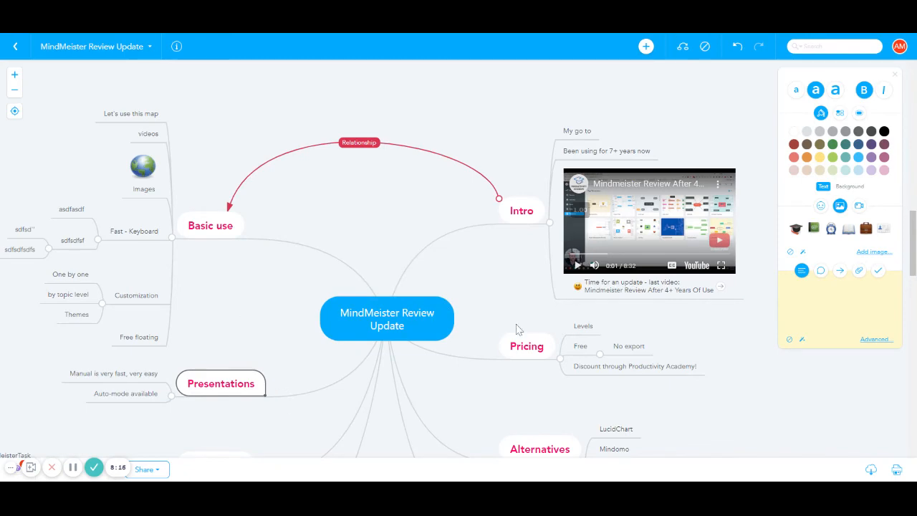
- Change the map's alignment so that all main branches extend to the right of the central topic, and review the layout
scroll(542, 418, "down", 1)
scroll(526, 373, "down", 3)
scroll(526, 372, "up", 4)
left_click(175, 49)
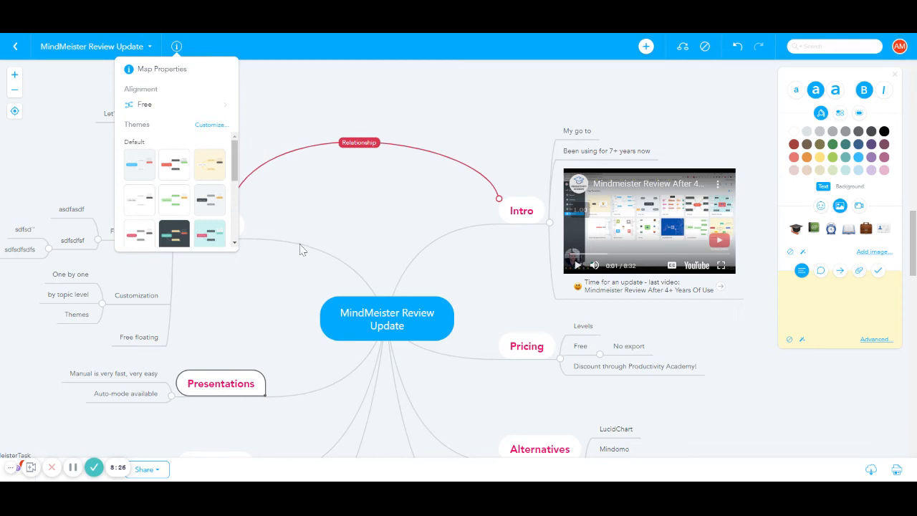
left_click(144, 105)
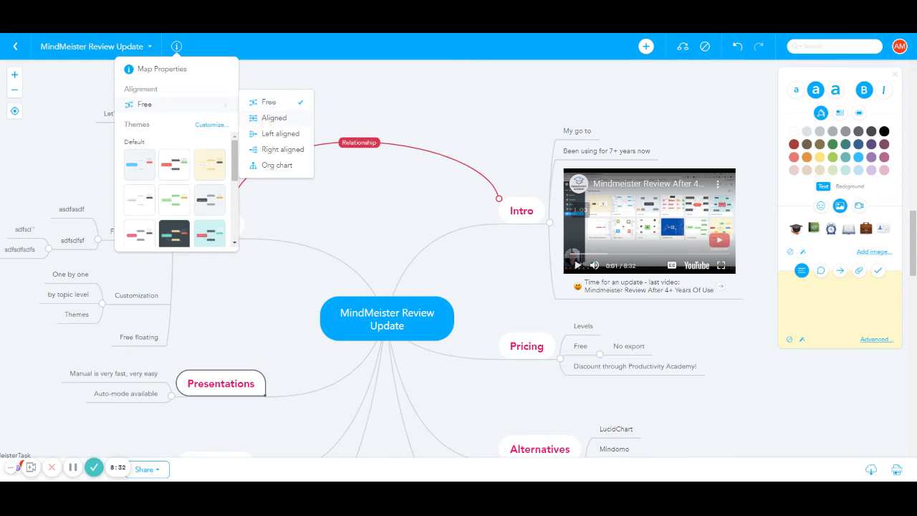
left_click(265, 152)
scroll(378, 279, "down", 2)
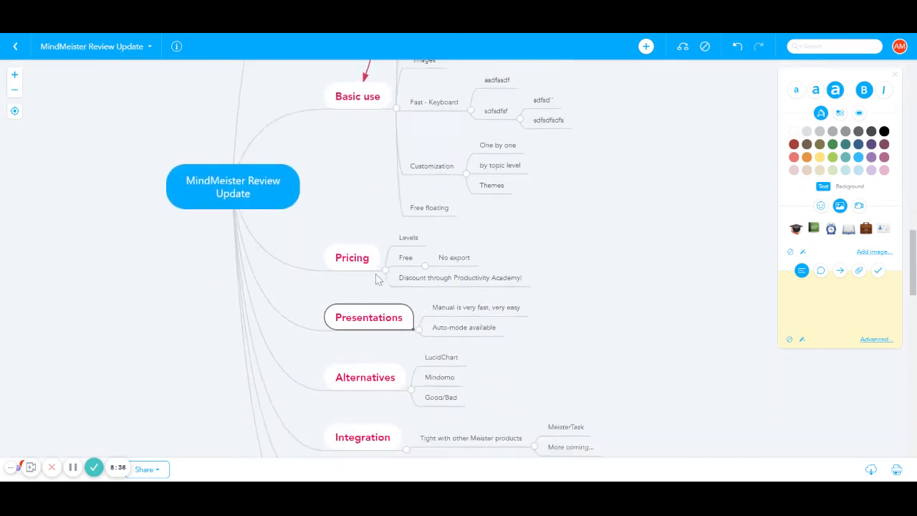
scroll(378, 276, "down", 5)
scroll(375, 276, "up", 10)
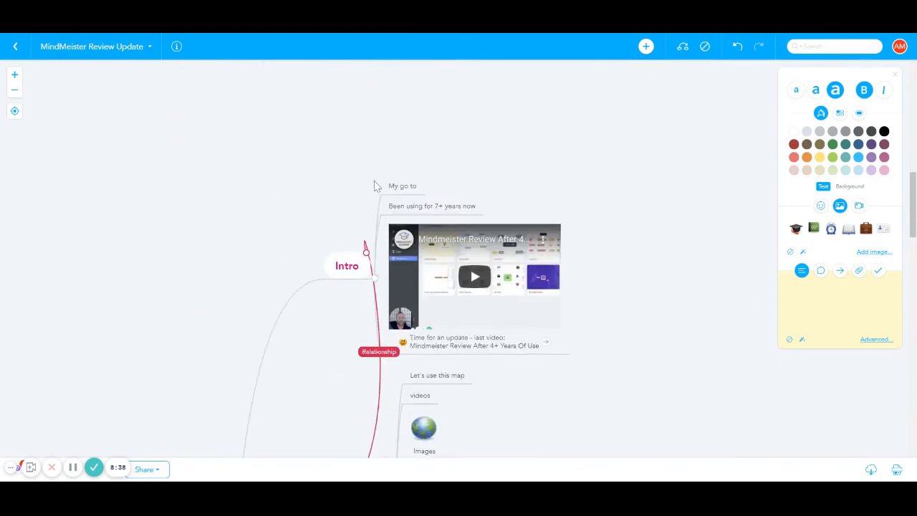
scroll(377, 193, "down", 5)
scroll(401, 344, "down", 6)
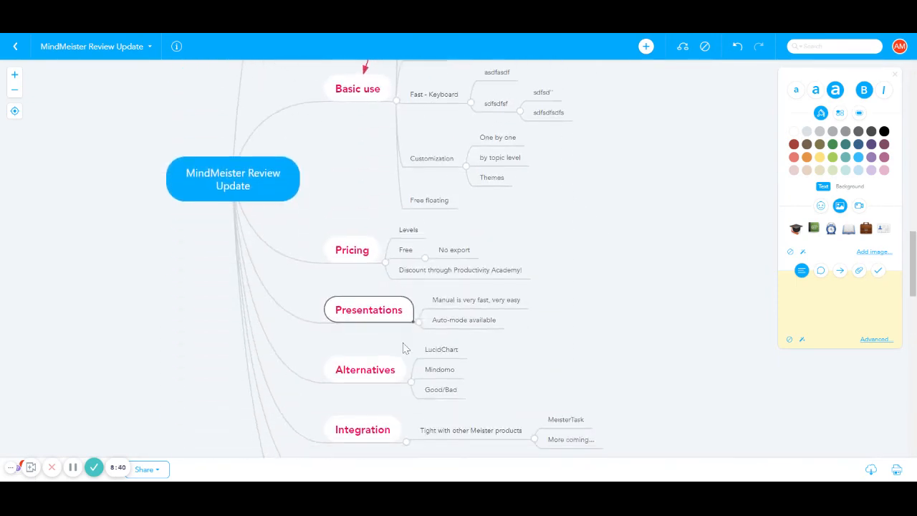
- Set the map's alignment to Free so the branches spread on both sides of the central topic, and review the layout
scroll(402, 348, "up", 2)
scroll(394, 320, "down", 4)
scroll(393, 319, "up", 4)
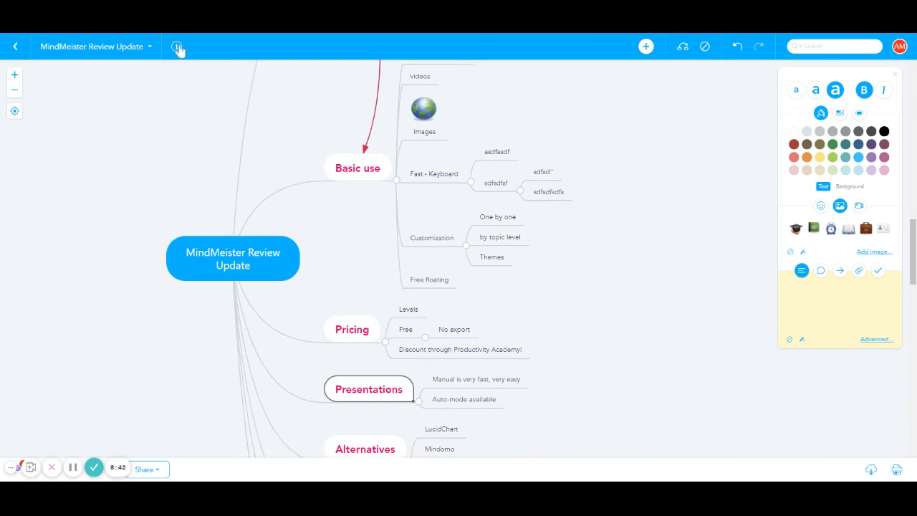
left_click(177, 46)
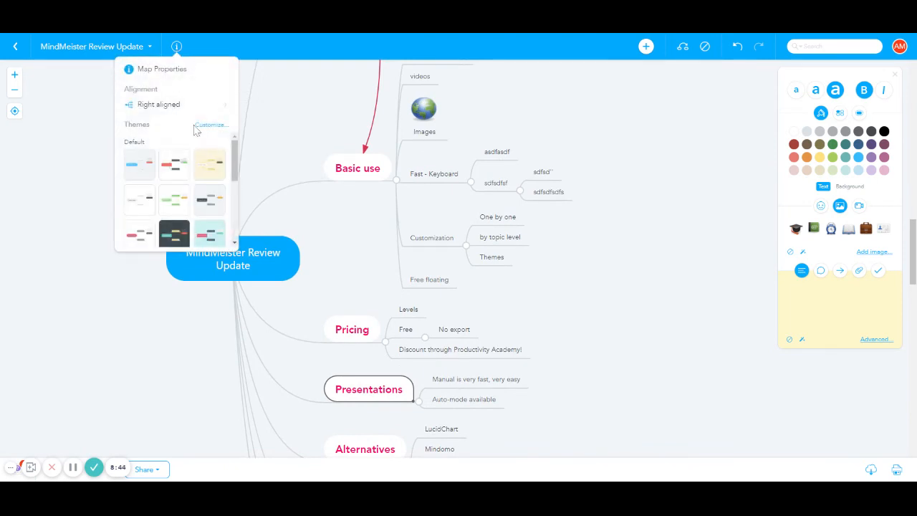
left_click(169, 106)
left_click(264, 105)
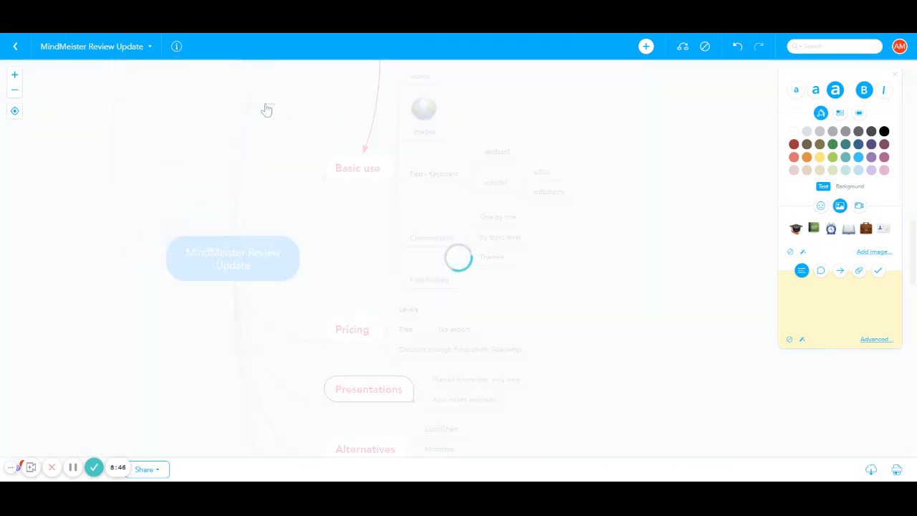
scroll(270, 204, "down", 1)
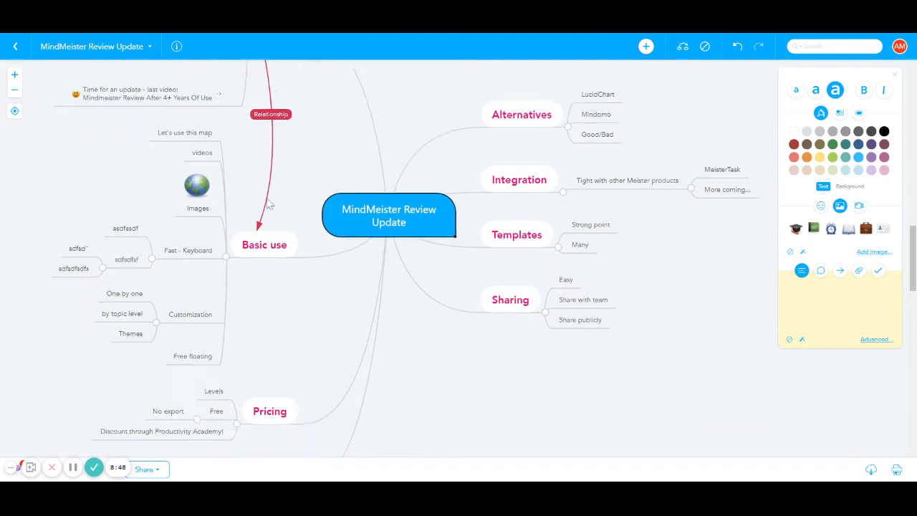
scroll(271, 204, "down", 5)
scroll(270, 205, "up", 6)
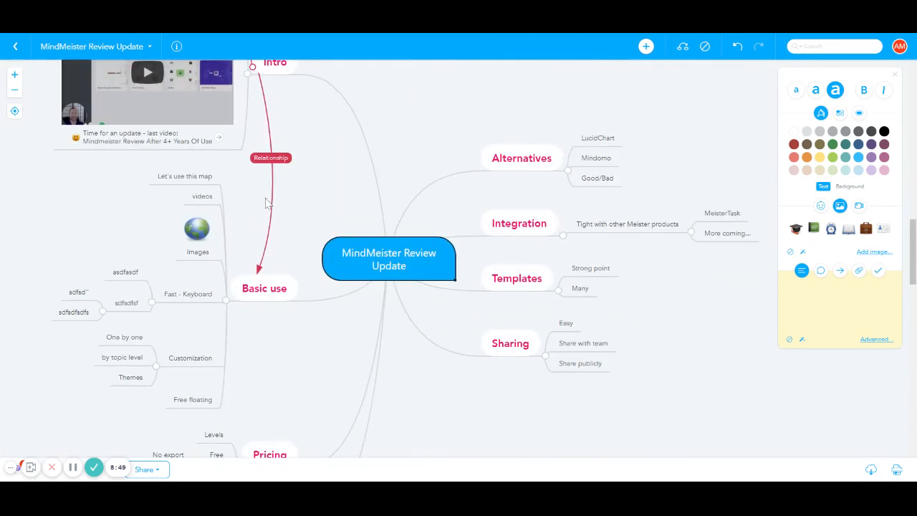
- Apply the default theme with the light teal background, red central topic and dark main topics, and look over the restyled map
left_click(176, 47)
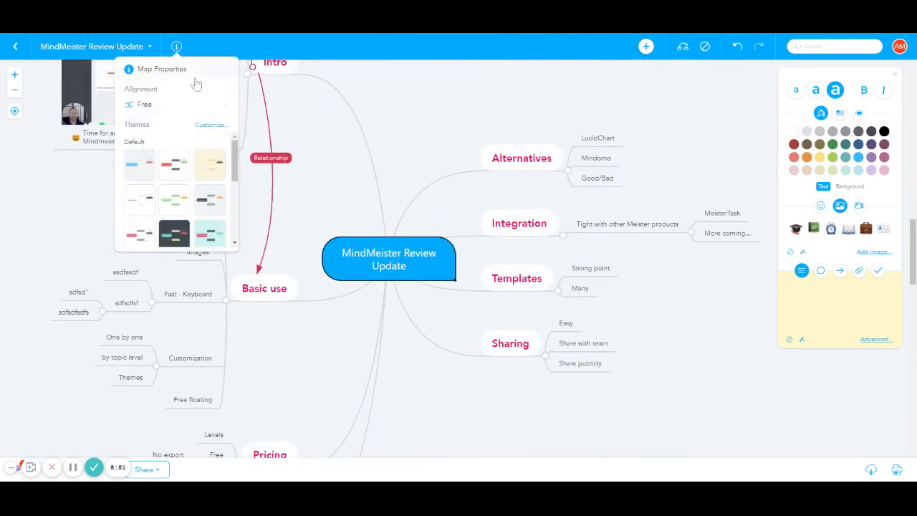
left_click(211, 232)
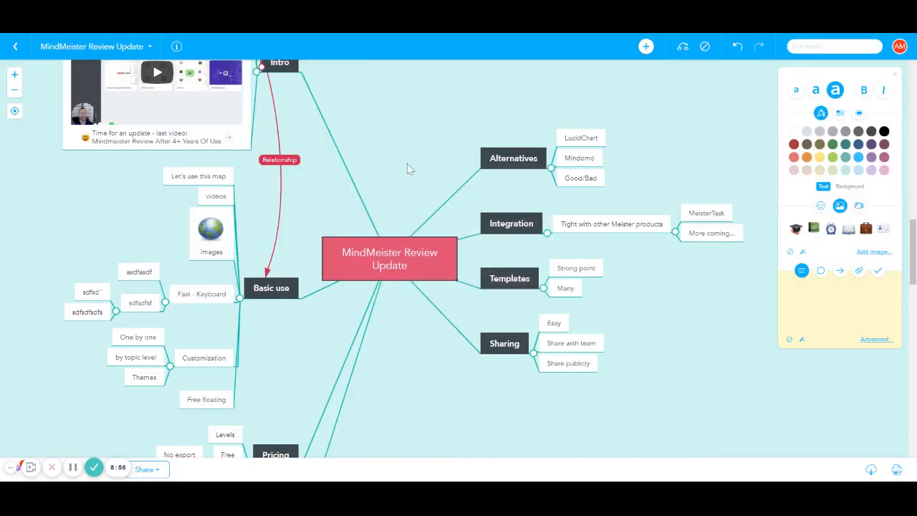
scroll(446, 226, "up", 2)
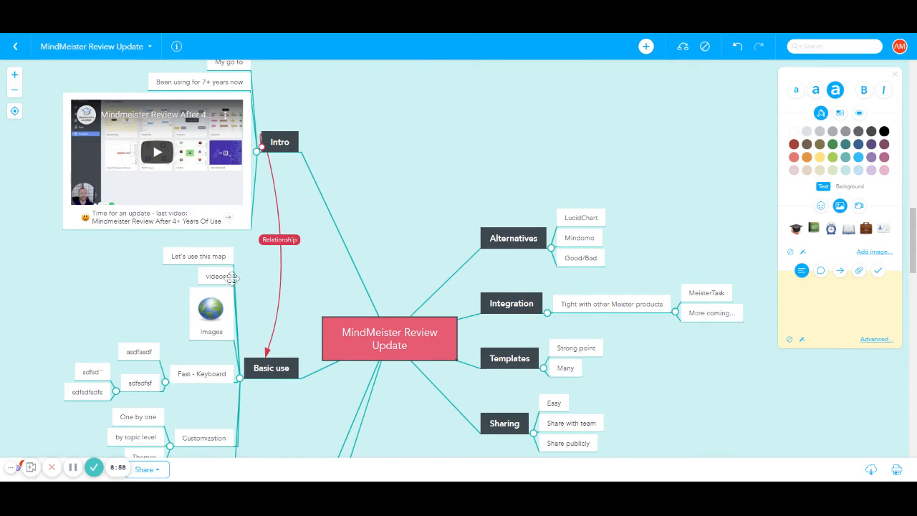
scroll(428, 254, "down", 6)
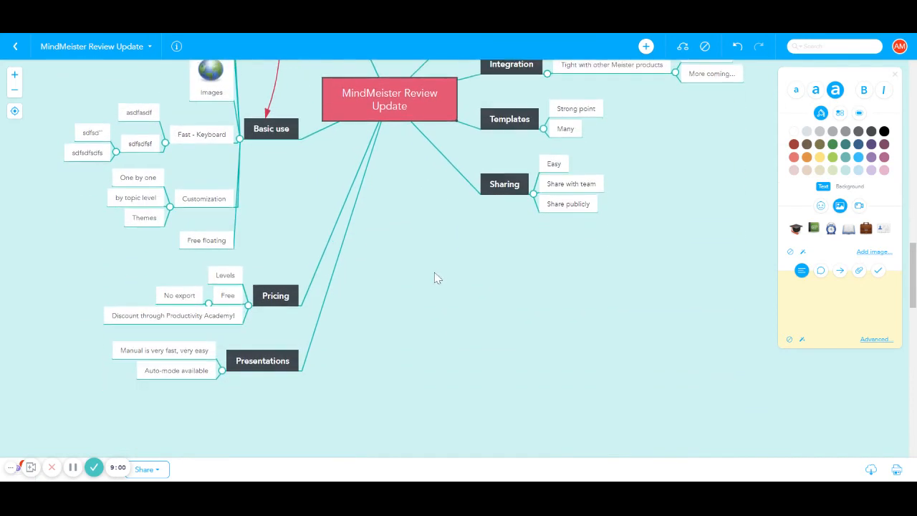
scroll(434, 276, "up", 4)
- Apply the default theme with the light grey background and rounded blue central topic to the map
left_click(176, 46)
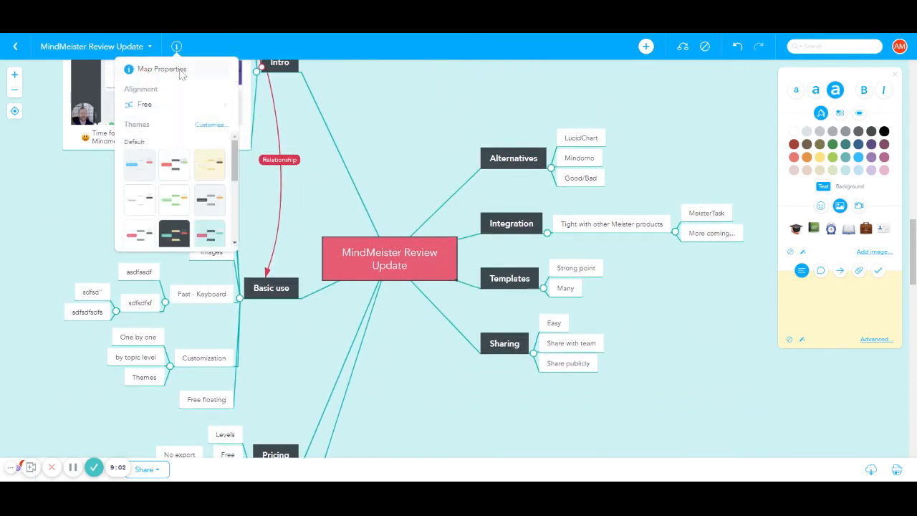
left_click(132, 169)
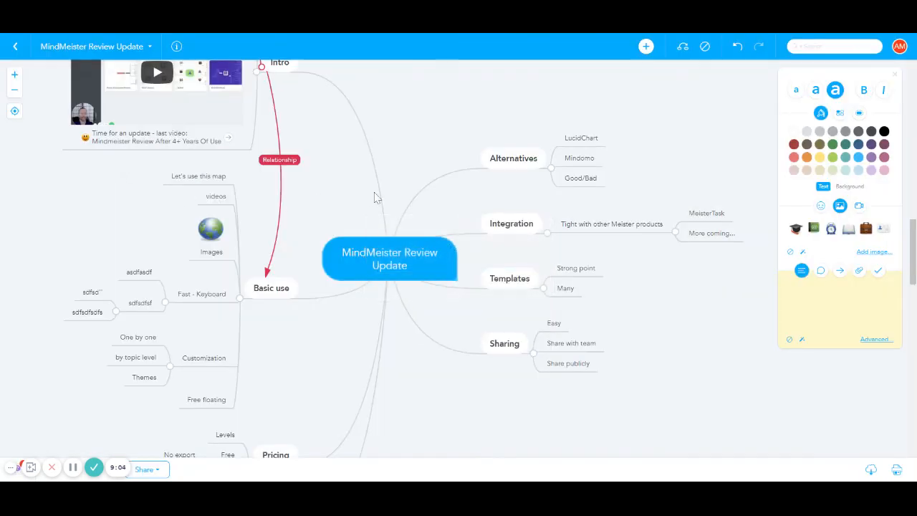
scroll(368, 193, "down", 2)
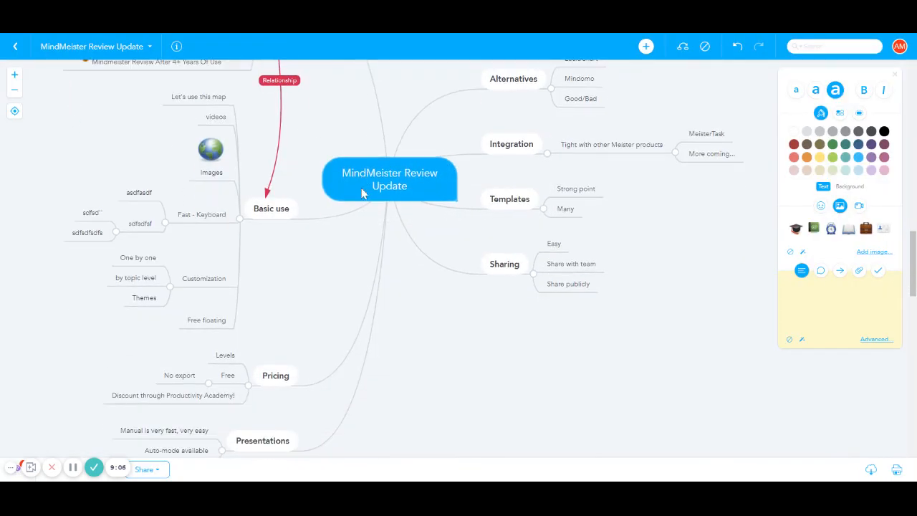
scroll(369, 181, "down", 2)
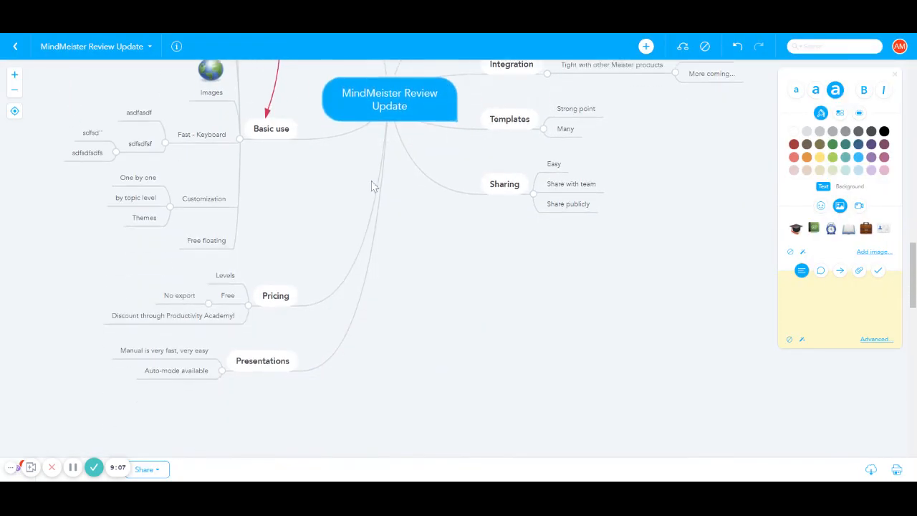
- Disconnect the "Free floating" topic from Basic use and place it in the empty area below the Sharing branch
right_click(204, 242)
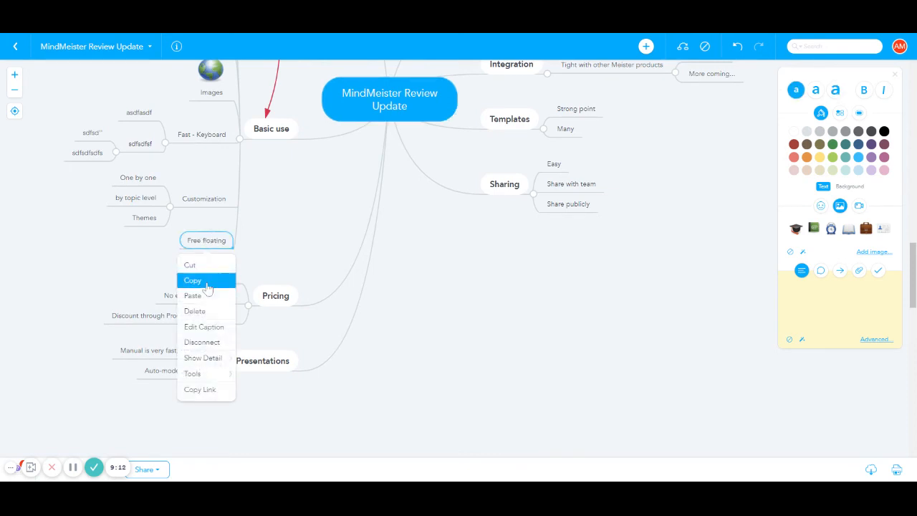
left_click(204, 342)
left_click_drag(213, 239, 589, 349)
- Add two subtopics, "asdfasdf" and "asdfasdfasdf", to the "Free floating" topic
key("Tab")
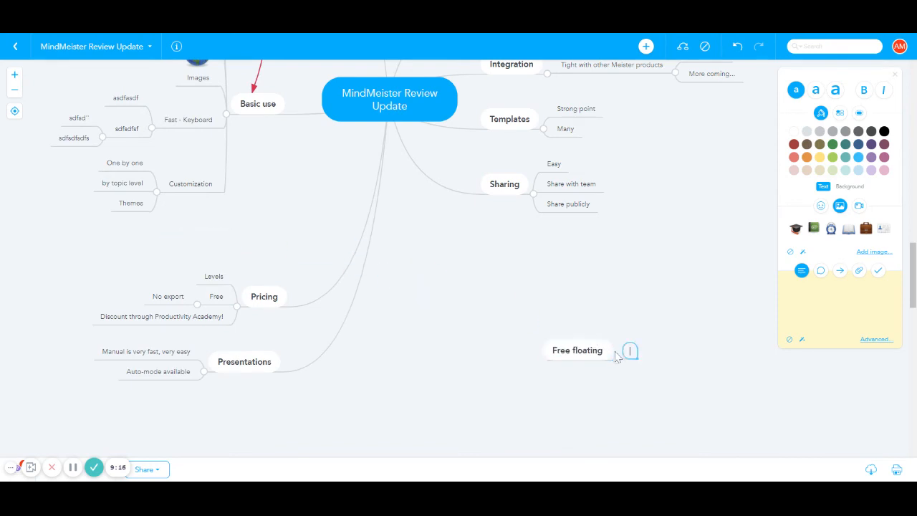
type("asdfasdf")
key("Return")
type("asdfasdfasdf")
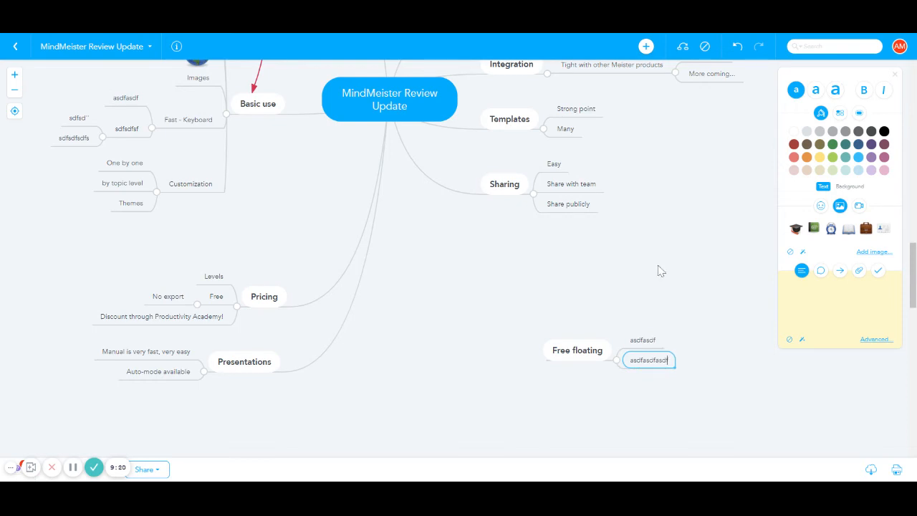
- Draw a connection from "Free floating" to Sharing, and attach "Free floating" as a subtopic of Basic use
left_click(590, 356)
left_click_drag(594, 361, 505, 183)
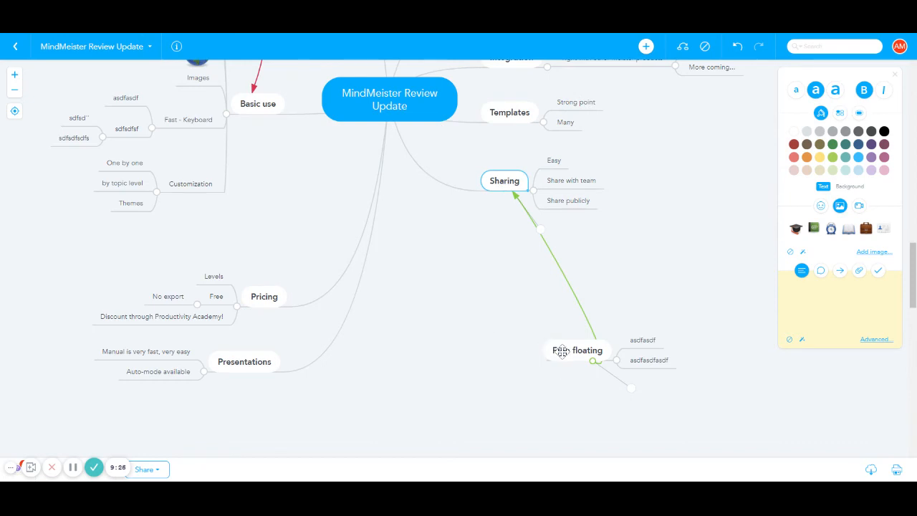
left_click_drag(561, 351, 258, 107)
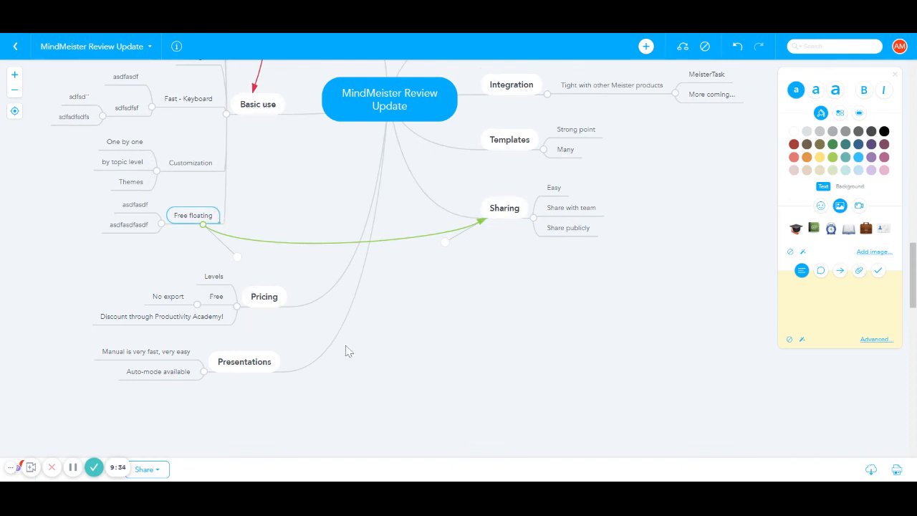
scroll(447, 354, "up", 3)
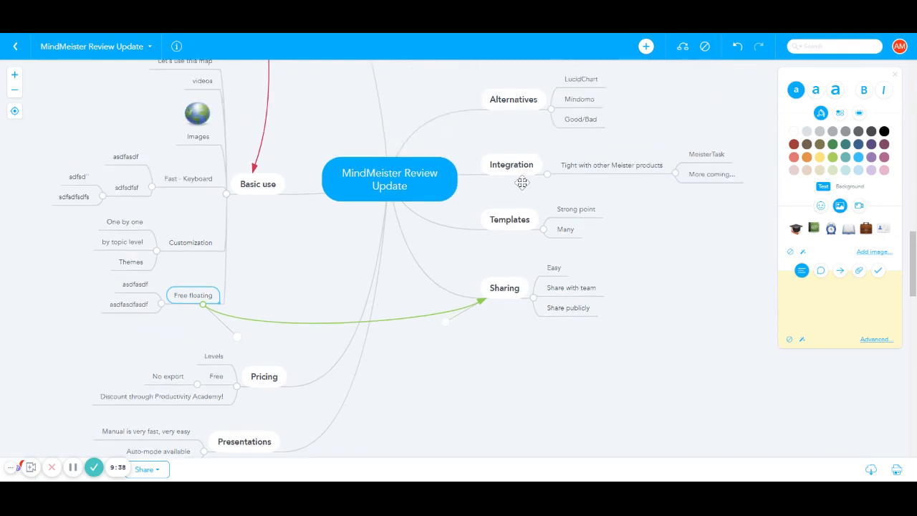
scroll(301, 276, "up", 3)
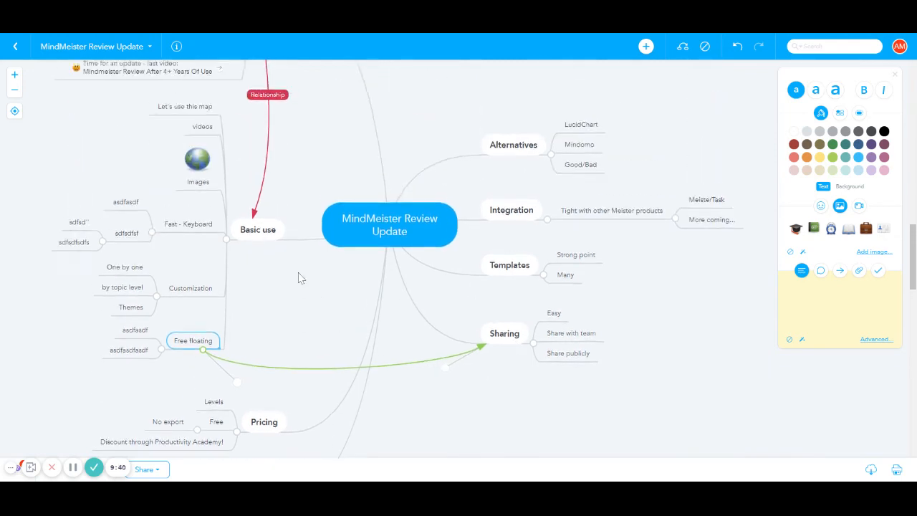
scroll(308, 264, "down", 3)
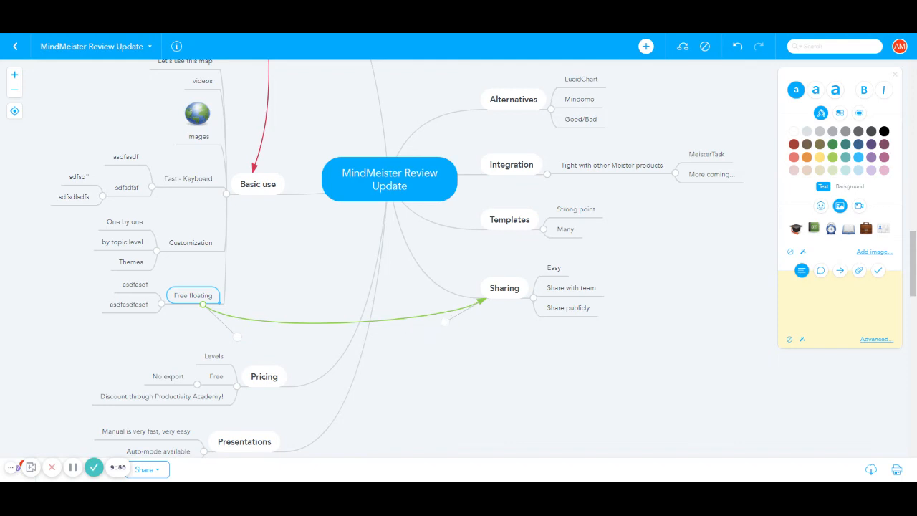
- Review the map's sharing options for inviting people, link sharing, social media and publishing, and close them without changes
scroll(401, 375, "down", 2)
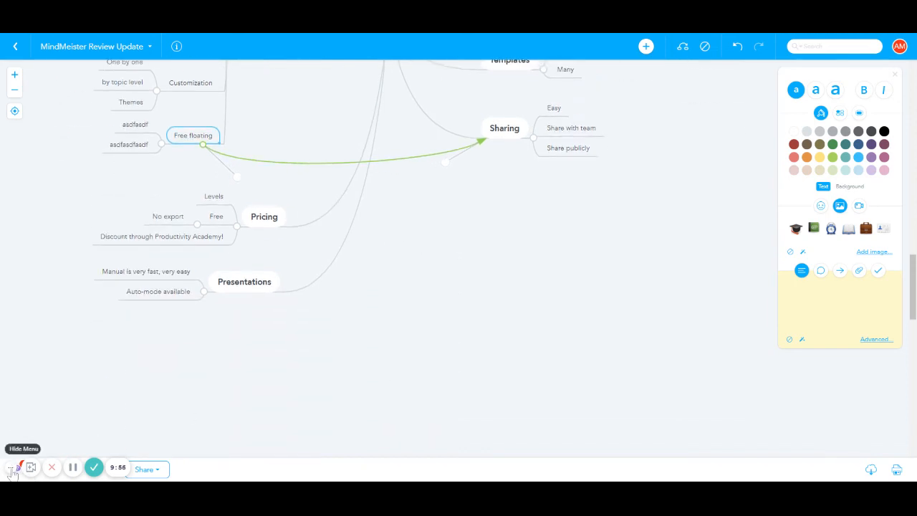
left_click(154, 472)
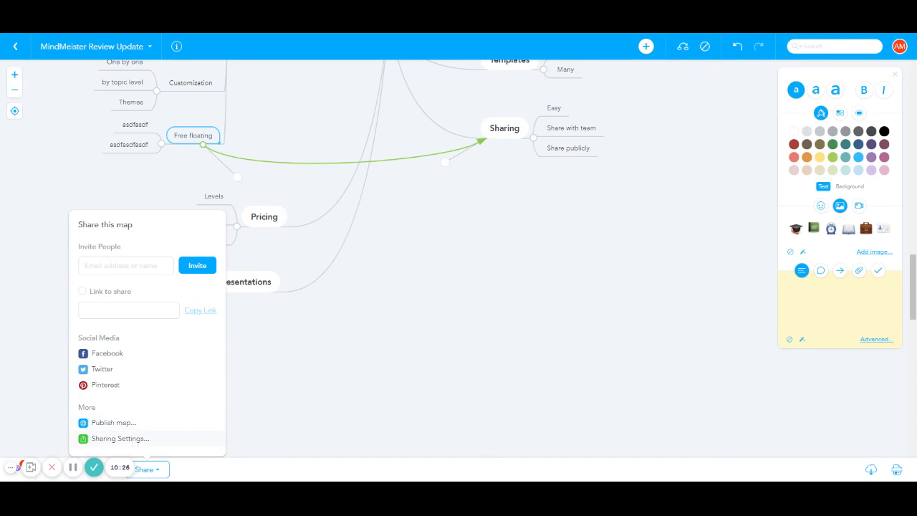
left_click(310, 375)
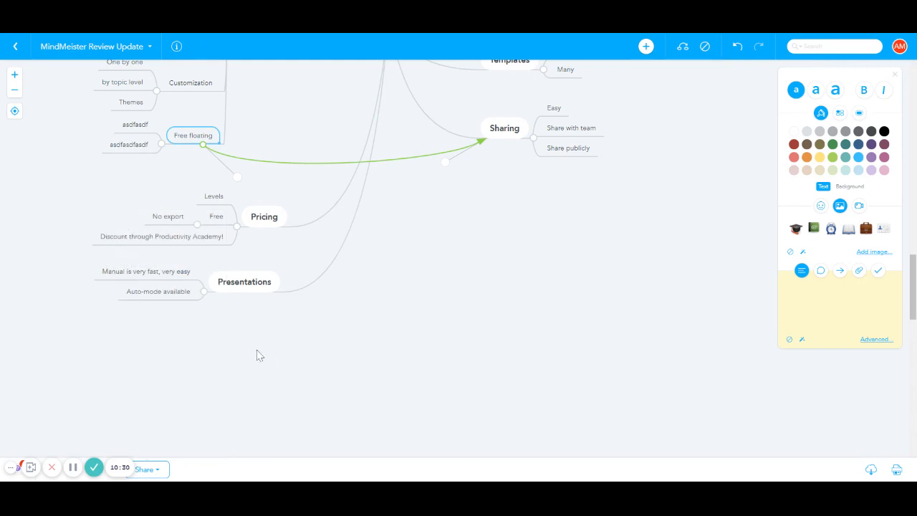
- Open the slideshow editor and draw four slides around the Integration, Templates, Sharing and Pricing branches, in that order
mouse_move(430, 295)
left_mouse_down()
mouse_move(454, 358)
mouse_move(427, 288)
left_mouse_up()
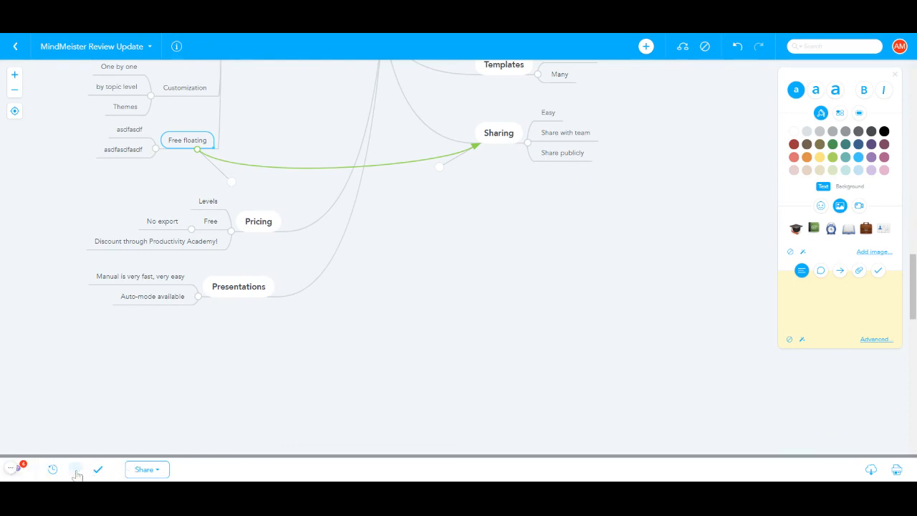
left_click(75, 471)
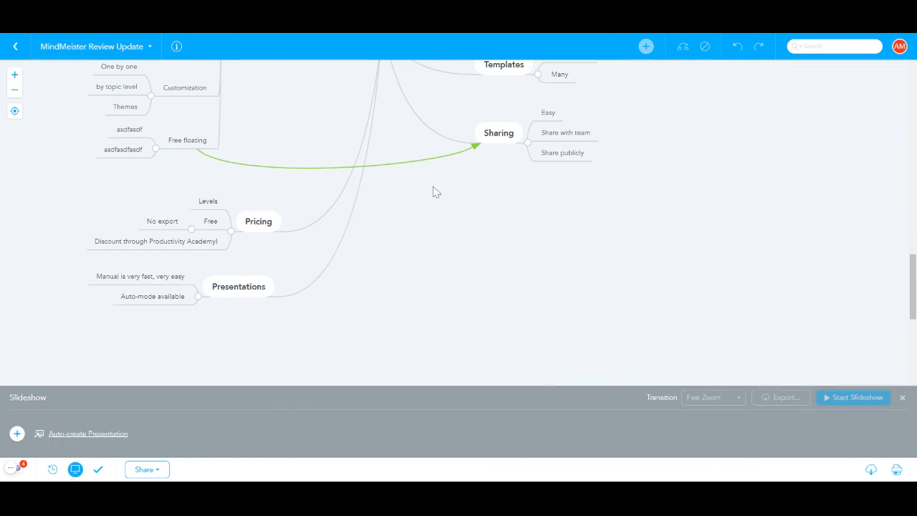
left_click_drag(432, 190, 477, 326)
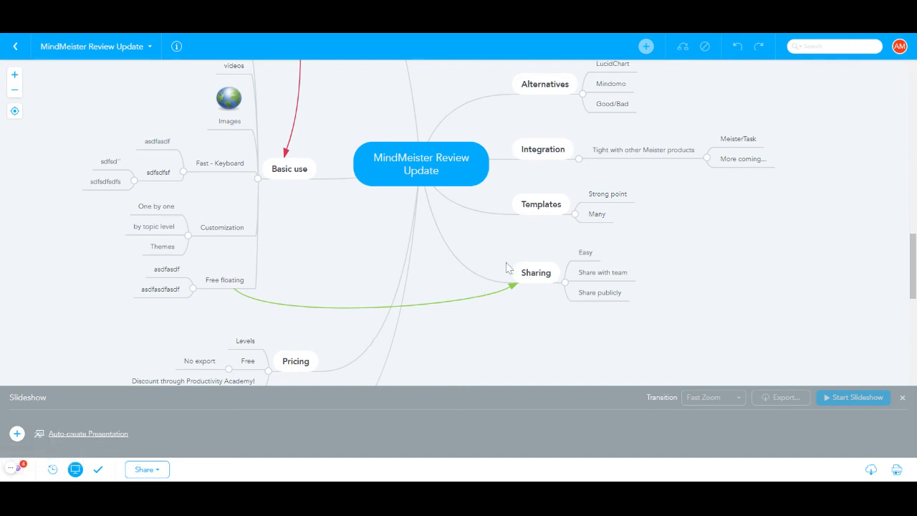
left_click_drag(510, 115, 787, 182)
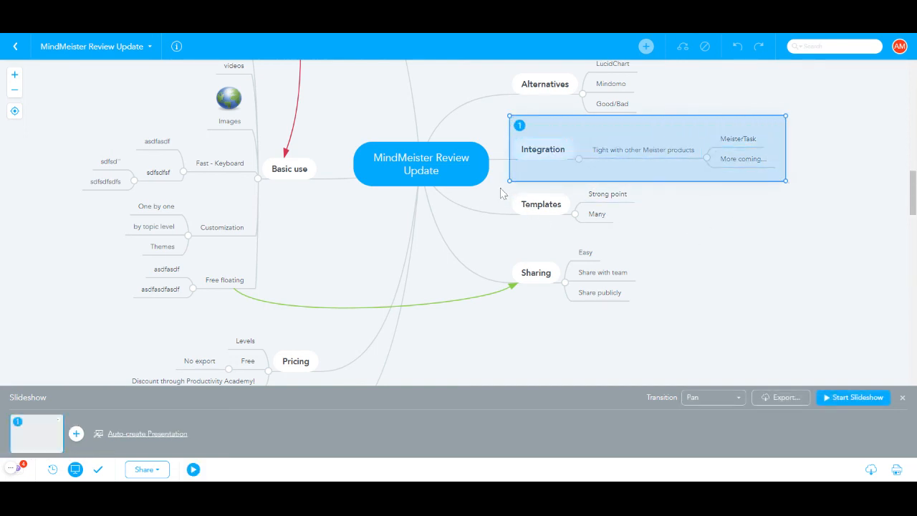
left_click_drag(500, 187, 669, 227)
left_click_drag(491, 235, 652, 326)
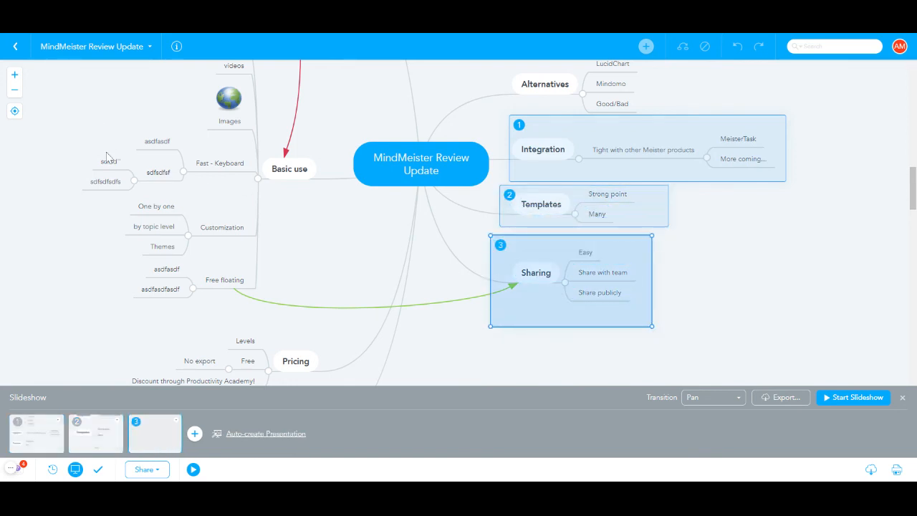
scroll(109, 159, "down", 2)
left_click_drag(95, 244, 330, 323)
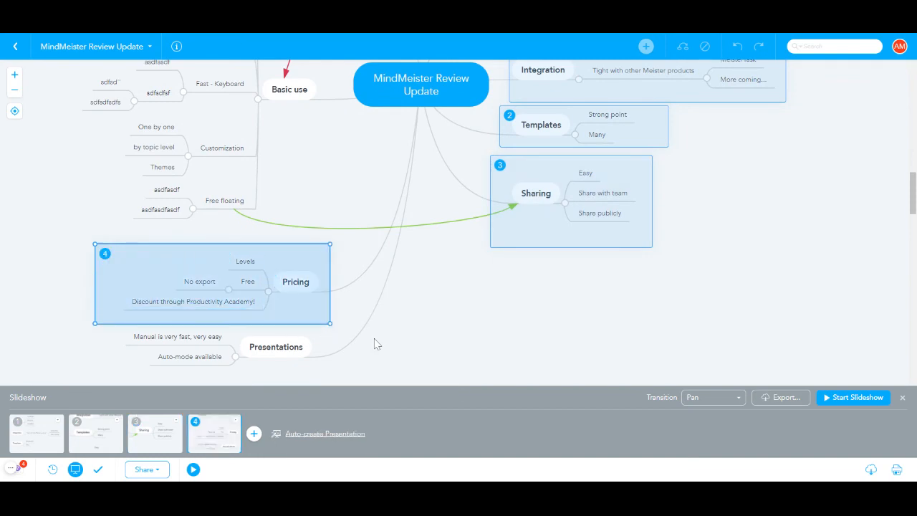
- Play the slideshow from the Integration slide through to Pricing, and exit the slideshow and its editor
left_click(34, 437)
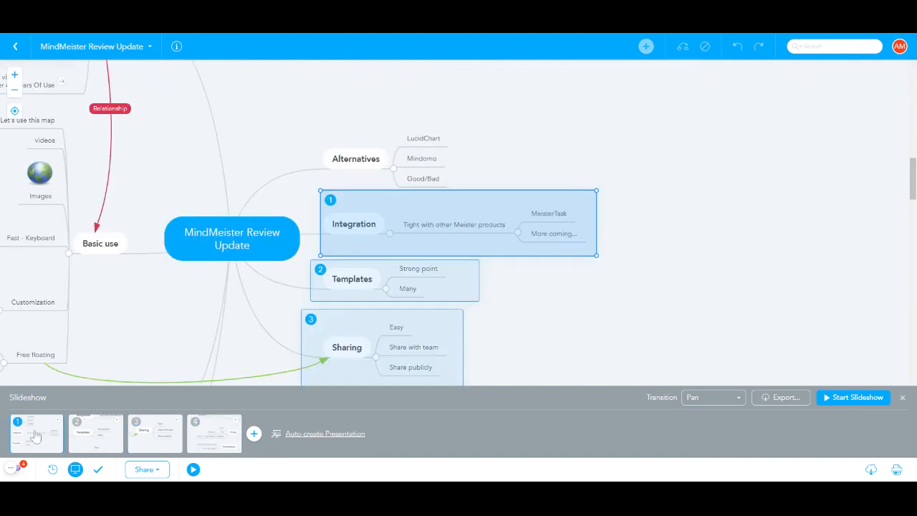
left_click(860, 399)
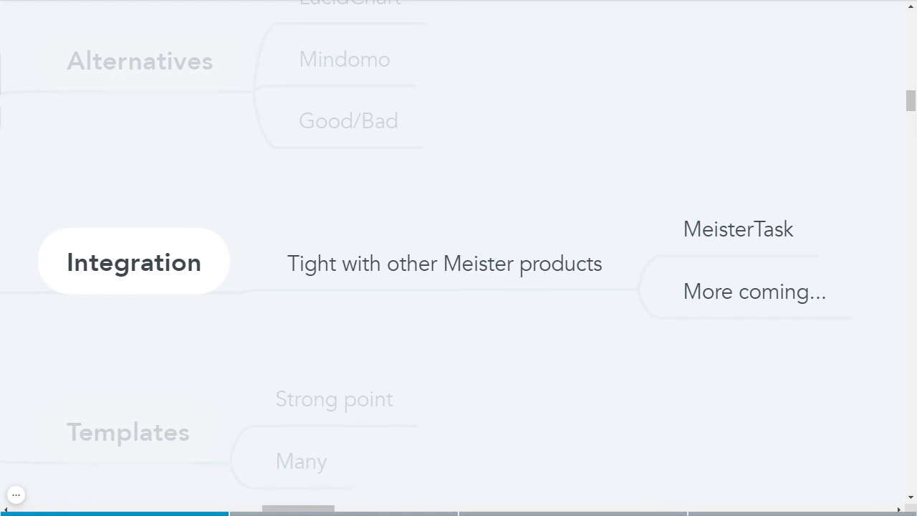
left_click(458, 479)
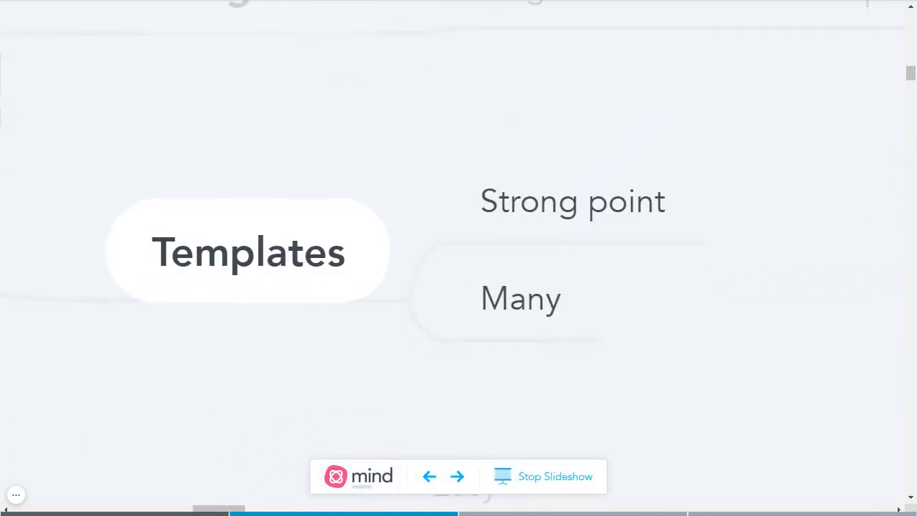
left_click(459, 477)
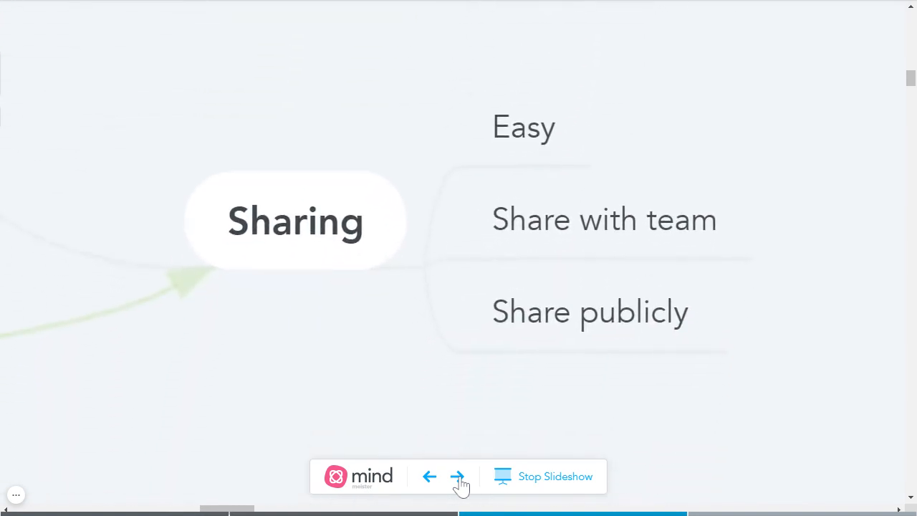
left_click(459, 477)
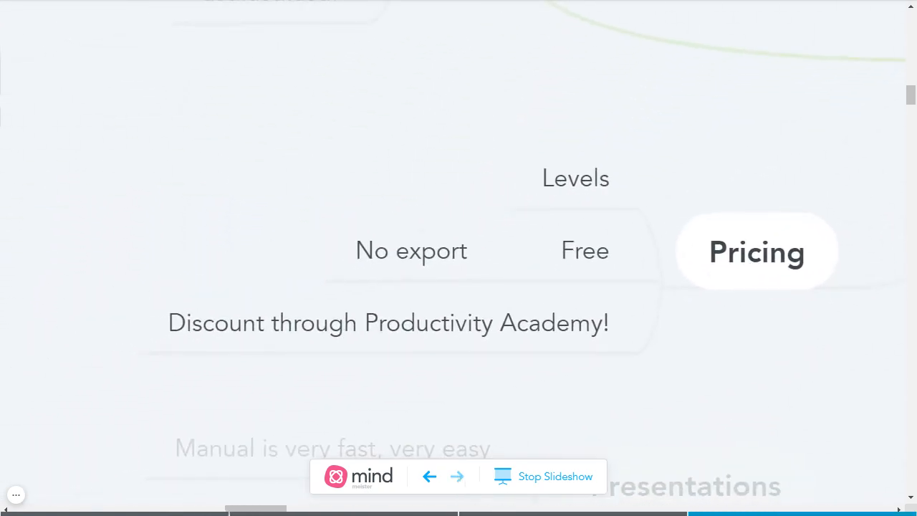
left_click(532, 462)
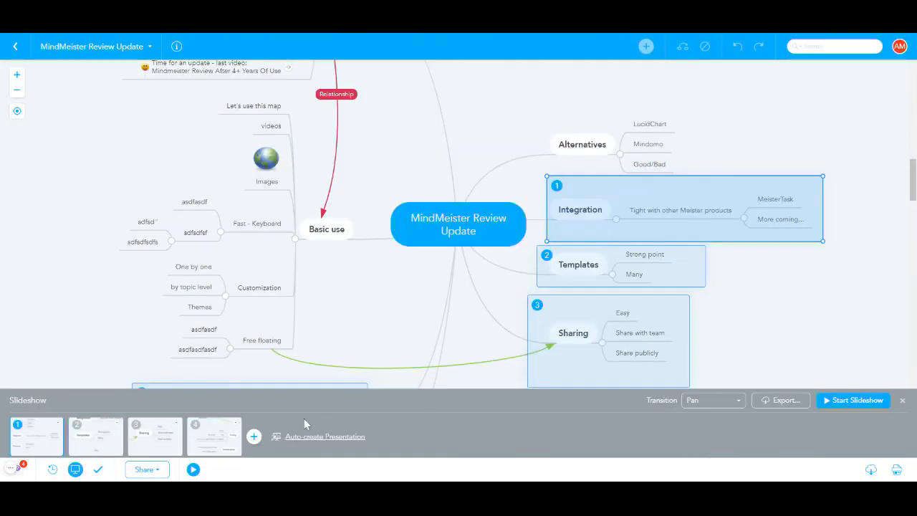
left_click(904, 401)
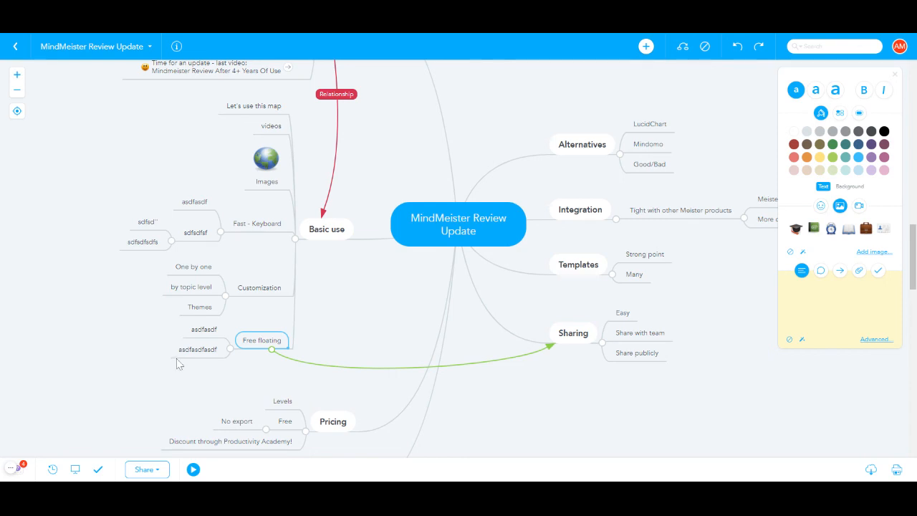
scroll(184, 356, "down", 1)
scroll(185, 356, "up", 2)
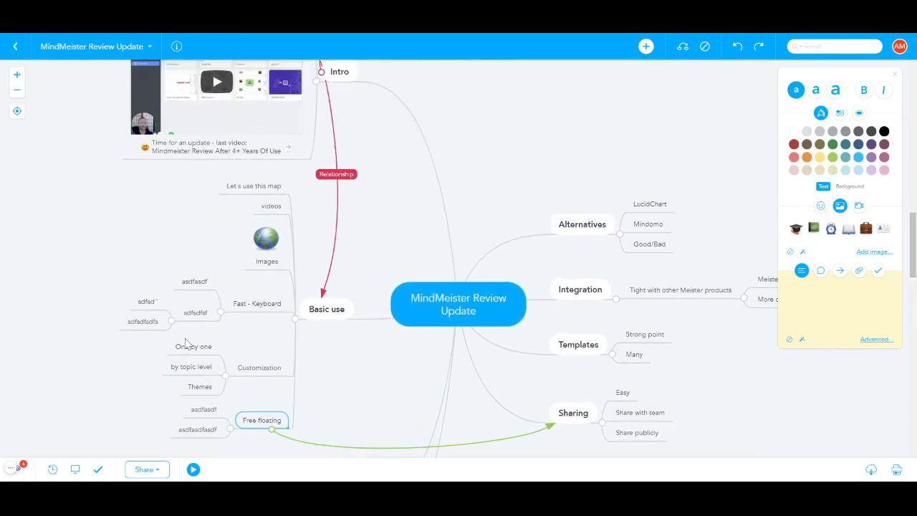
scroll(185, 344, "down", 1)
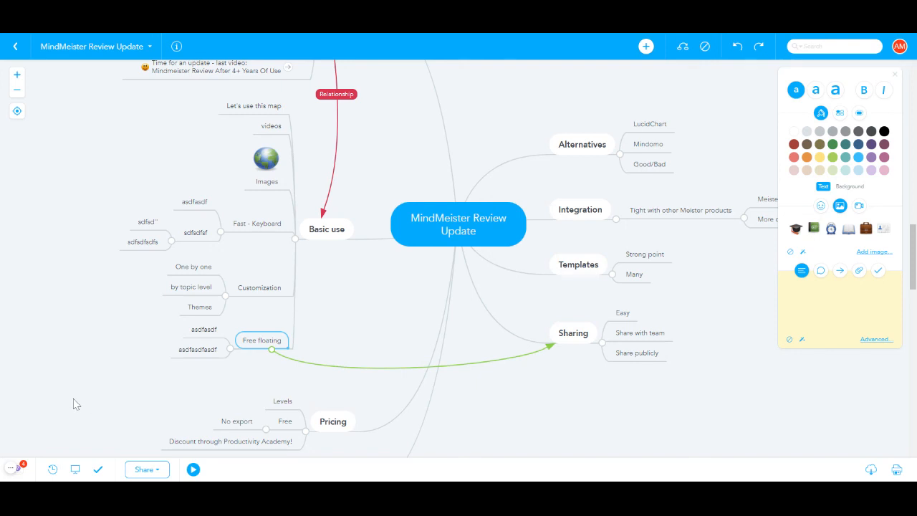
left_click(14, 467)
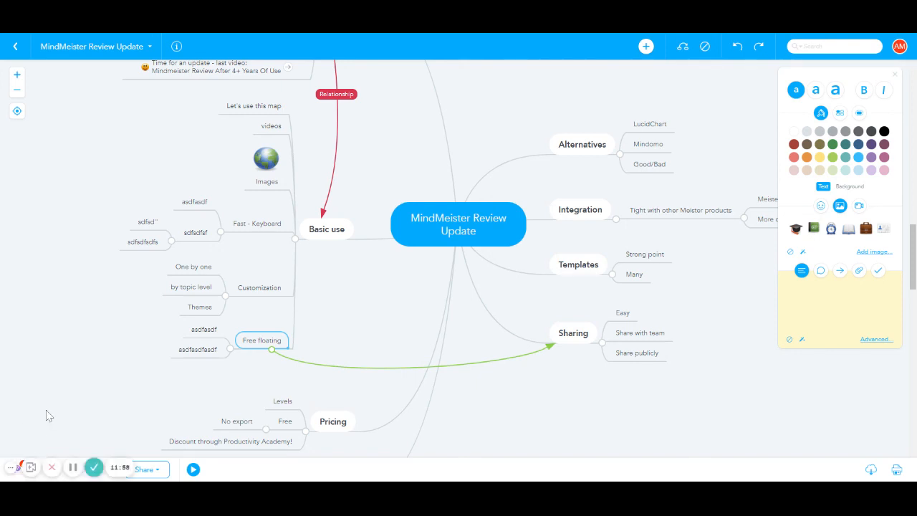